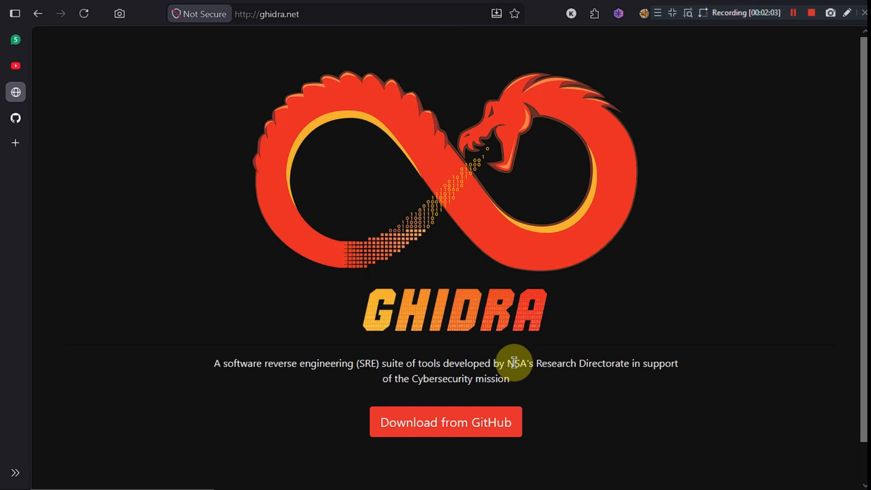
- Open Ghidra's GitHub releases page from ghidra.net and look over the Ghidra 12.0.4 release assets
{"action": "left_click_drag", "start_coordinate": [507, 363], "coordinate": [583, 375]}
{"action": "left_click", "coordinate": [607, 376]}
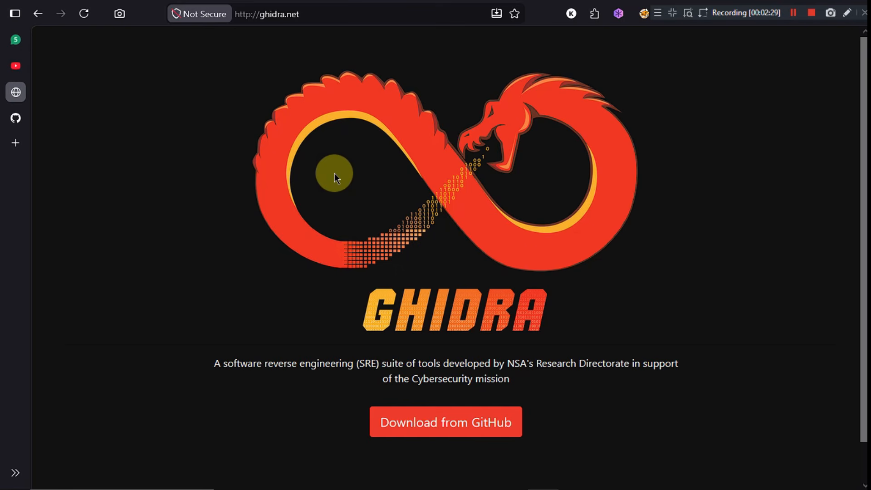
{"action": "left_click", "coordinate": [447, 423]}
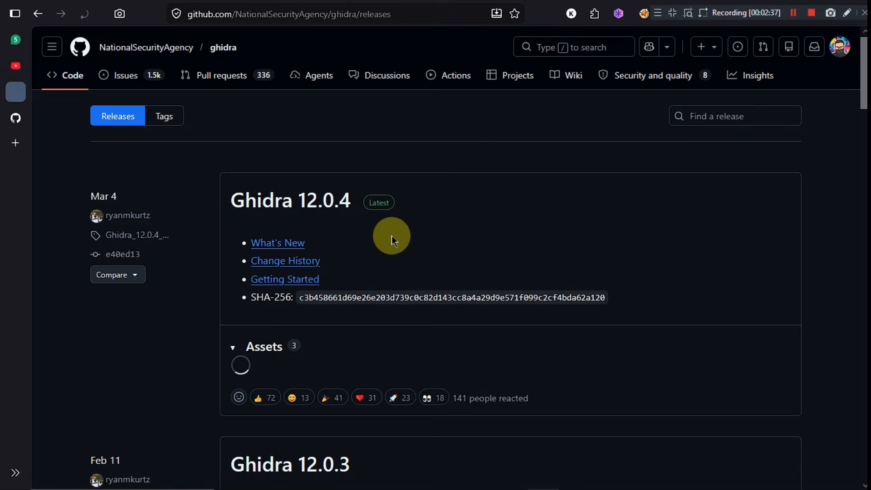
{"action": "scroll", "coordinate": [394, 238], "scroll_direction": "down", "scroll_amount": 5}
{"action": "scroll", "coordinate": [567, 275], "scroll_direction": "up", "scroll_amount": 5}
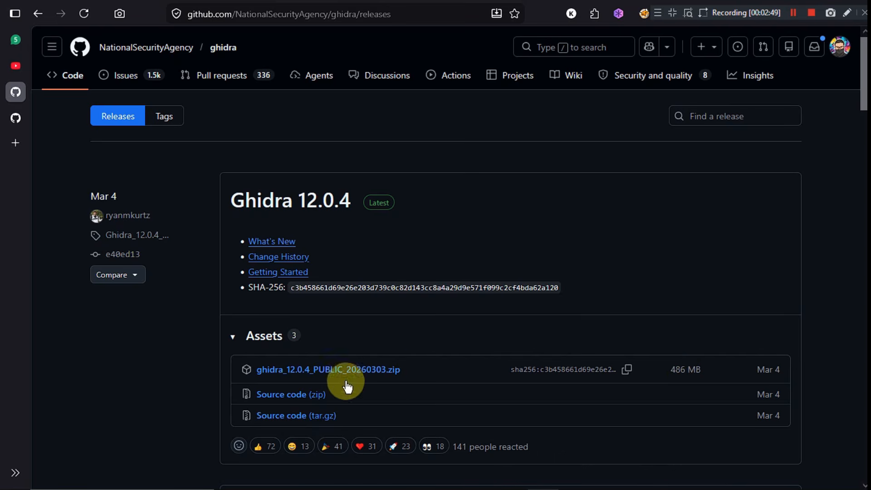
- Switch to File Explorer and view the contents of the ghidra_12.0.4_PUBLIC folder inside D:\GHIDRA\GHIDRA
{"action": "mouse_move", "coordinate": [390, 489]}
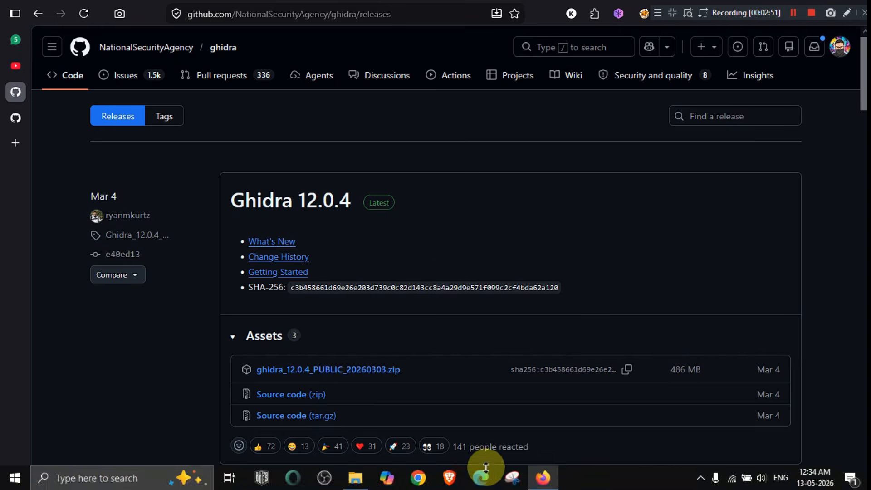
{"action": "left_click", "coordinate": [347, 481]}
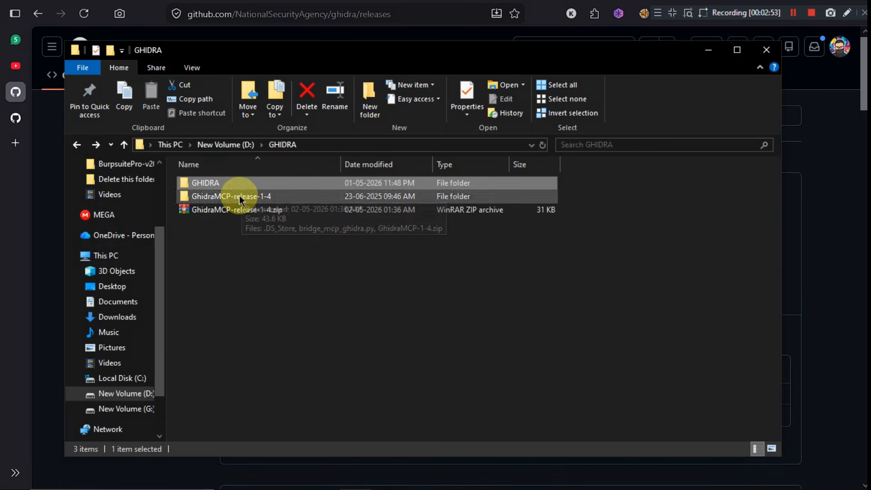
{"action": "double_click", "coordinate": [203, 183]}
{"action": "double_click", "coordinate": [224, 184]}
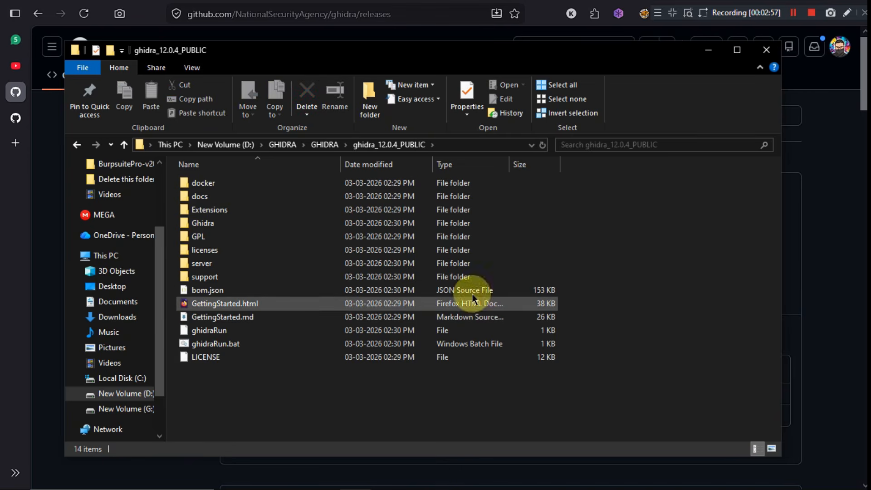
{"action": "left_click", "coordinate": [709, 49]}
- Switch to the bethington/ghidra-mcp repository in the browser and examine its README, file list and code download options
{"action": "left_click", "coordinate": [17, 117]}
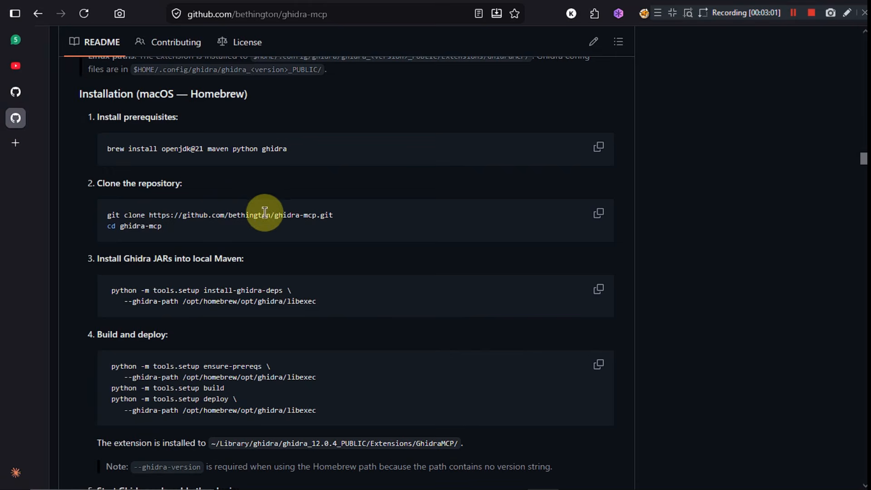
{"action": "scroll", "coordinate": [249, 195], "scroll_direction": "up", "scroll_amount": 8}
{"action": "scroll", "coordinate": [272, 210], "scroll_direction": "down", "scroll_amount": 1}
{"action": "scroll", "coordinate": [271, 211], "scroll_direction": "up", "scroll_amount": 20}
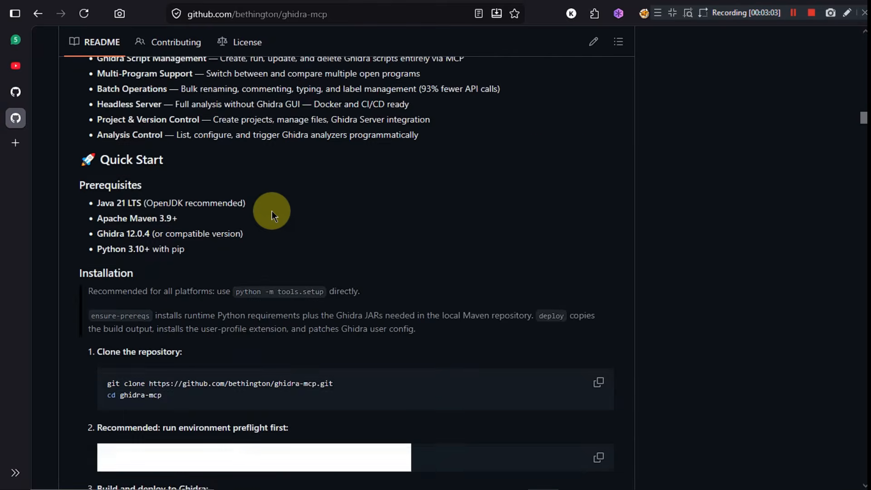
{"action": "scroll", "coordinate": [272, 211], "scroll_direction": "up", "scroll_amount": 20}
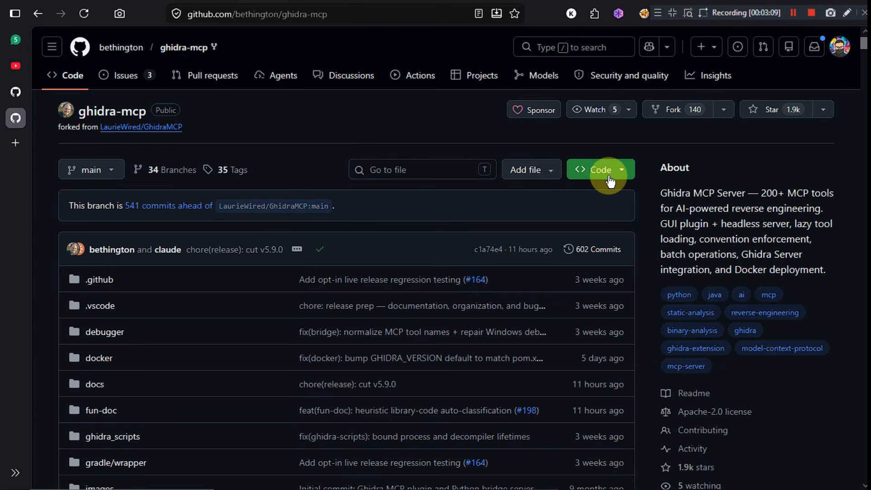
{"action": "scroll", "coordinate": [609, 181], "scroll_direction": "down", "scroll_amount": 10}
{"action": "scroll", "coordinate": [609, 176], "scroll_direction": "up", "scroll_amount": 4}
{"action": "scroll", "coordinate": [608, 176], "scroll_direction": "down", "scroll_amount": 14}
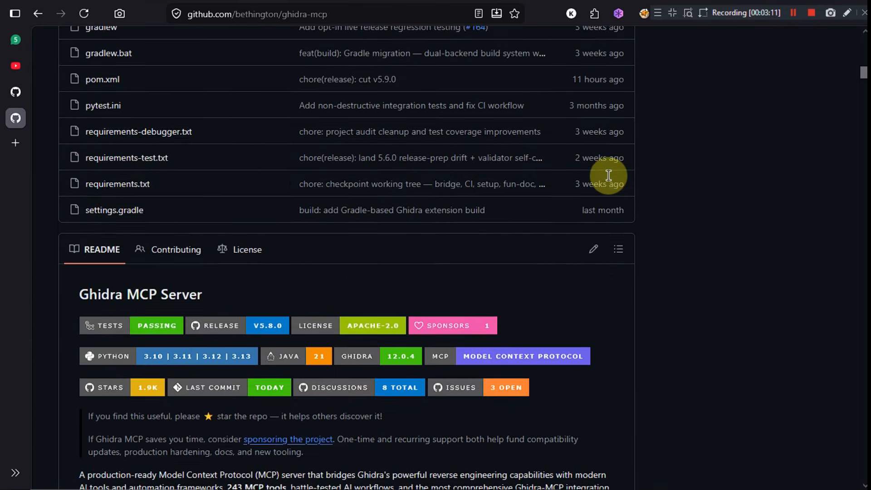
{"action": "scroll", "coordinate": [608, 176], "scroll_direction": "up", "scroll_amount": 15}
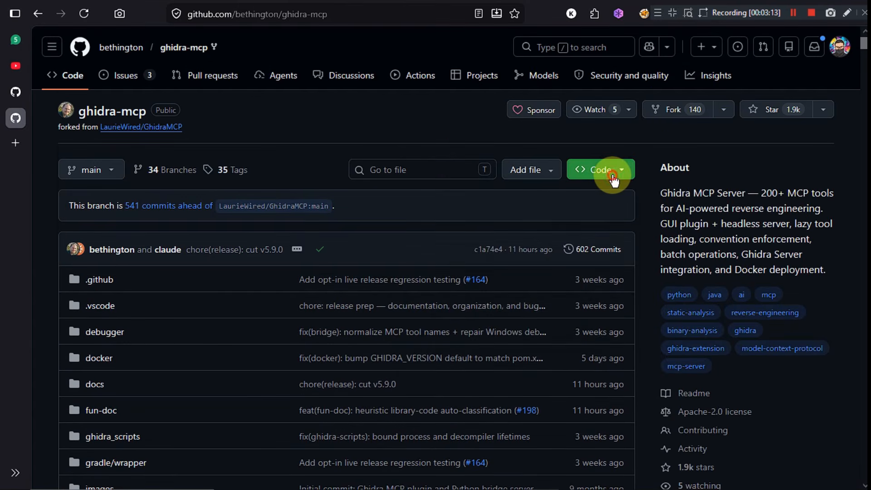
{"action": "left_click", "coordinate": [614, 180]}
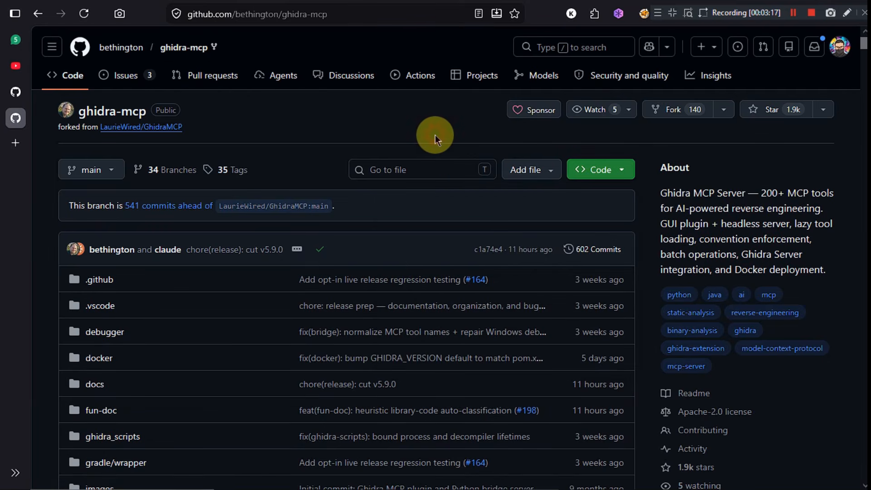
{"action": "left_click", "coordinate": [435, 135]}
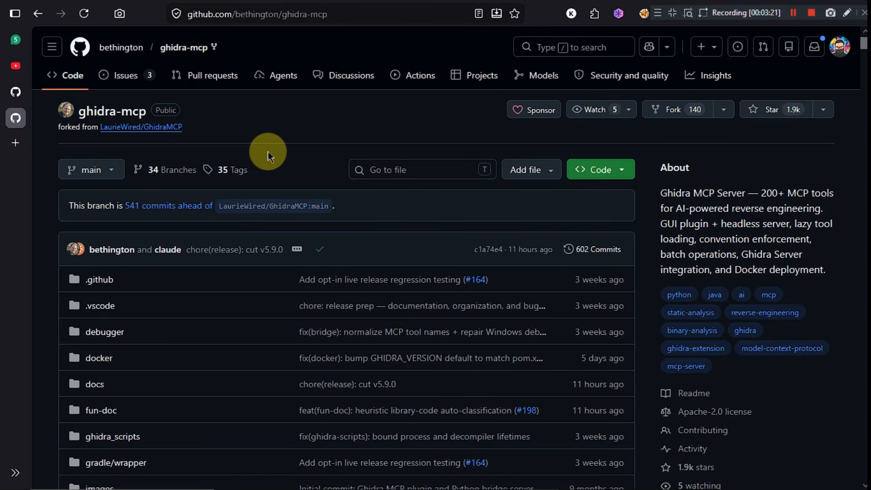
- Open the GhidraMCP-release-1-4 folder in File Explorer and examine bridge_mcp_ghidra.py and GhidraMCP-1-4.zip
{"action": "mouse_move", "coordinate": [587, 488]}
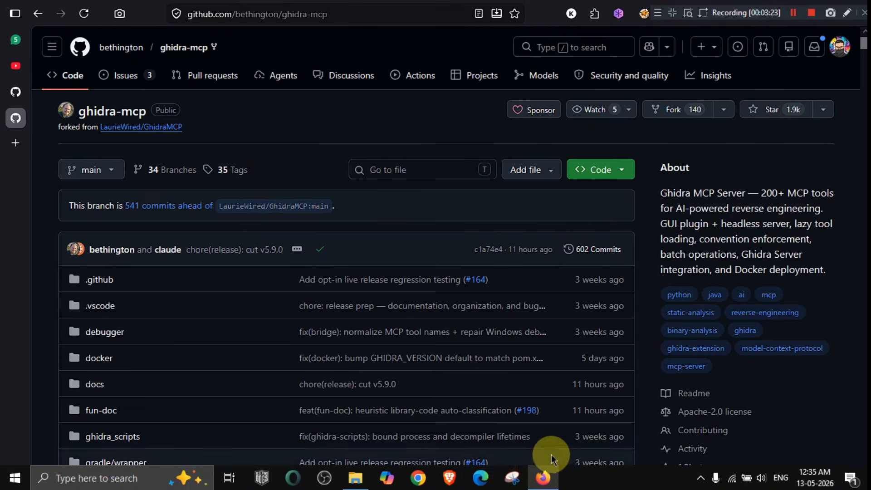
{"action": "left_click", "coordinate": [358, 475]}
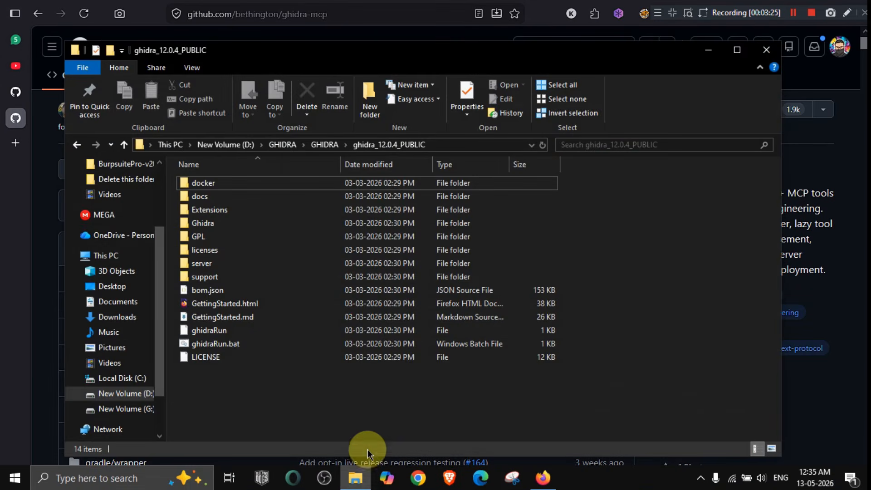
{"action": "key", "text": "alt+Up"}
{"action": "key", "text": "alt+Up"}
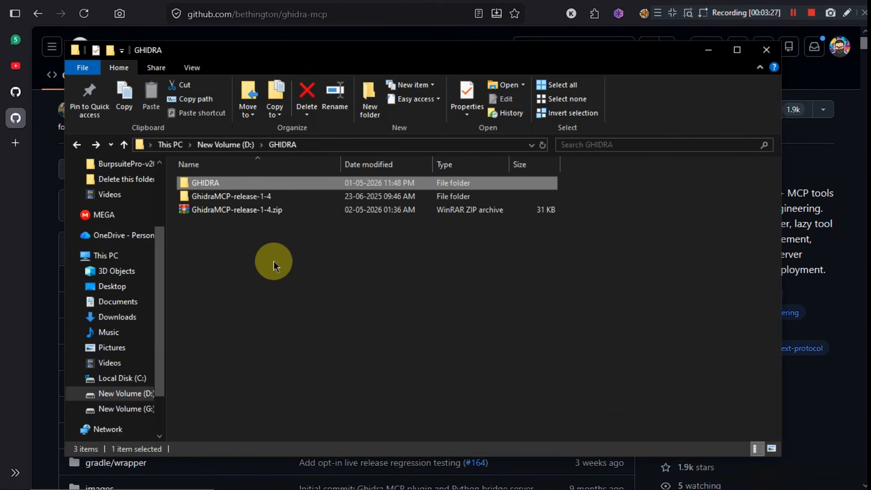
{"action": "left_click", "coordinate": [224, 236]}
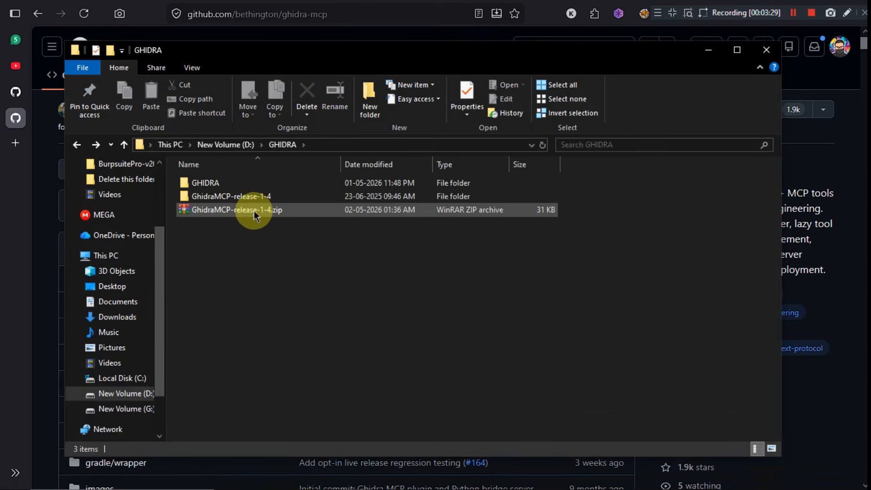
{"action": "double_click", "coordinate": [244, 197]}
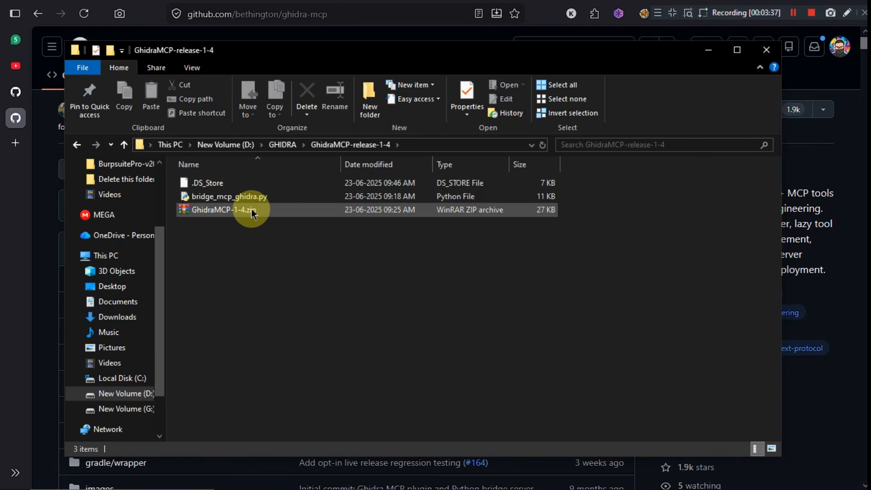
{"action": "left_click", "coordinate": [221, 199]}
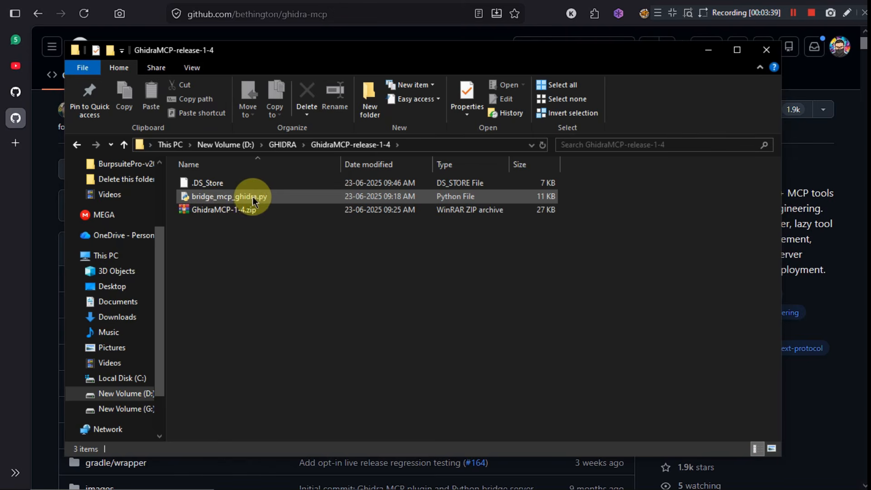
{"action": "left_click", "coordinate": [304, 182]}
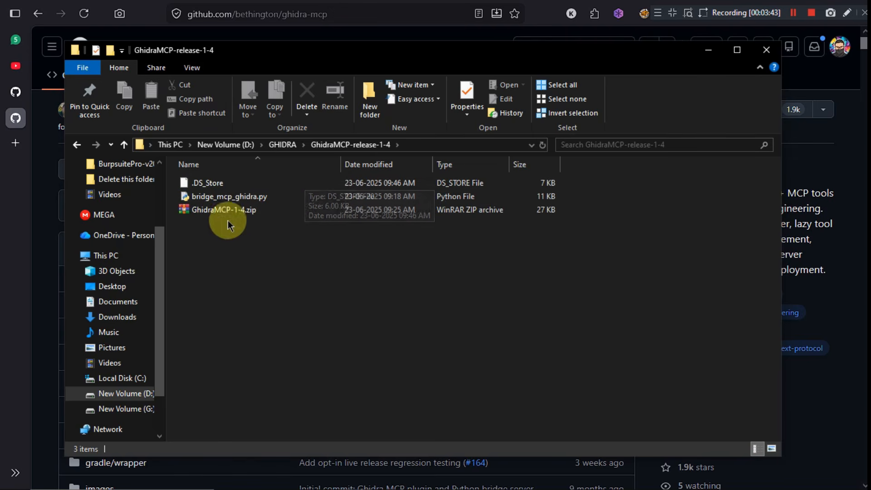
{"action": "left_click", "coordinate": [188, 213]}
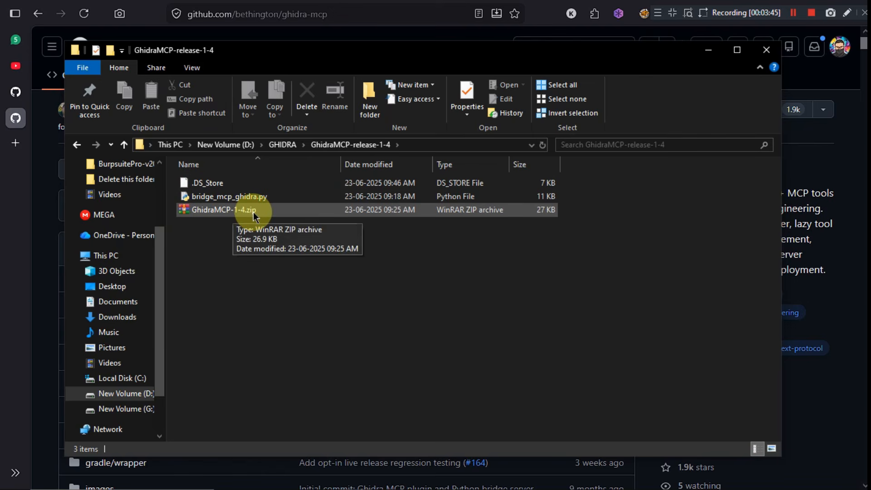
{"action": "left_click", "coordinate": [707, 60]}
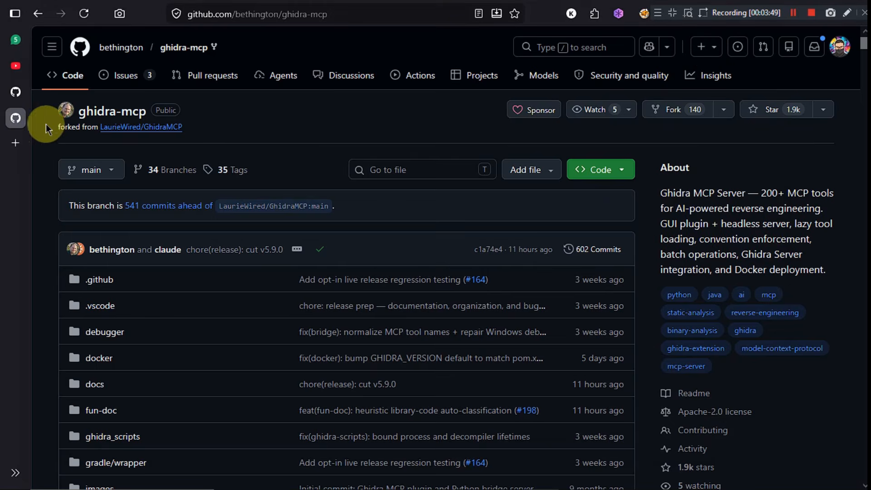
- Search the web for "claud download" in a new browser tab and bring up the Claude for Windows installer download, cancelling the save
{"action": "left_click", "coordinate": [15, 143]}
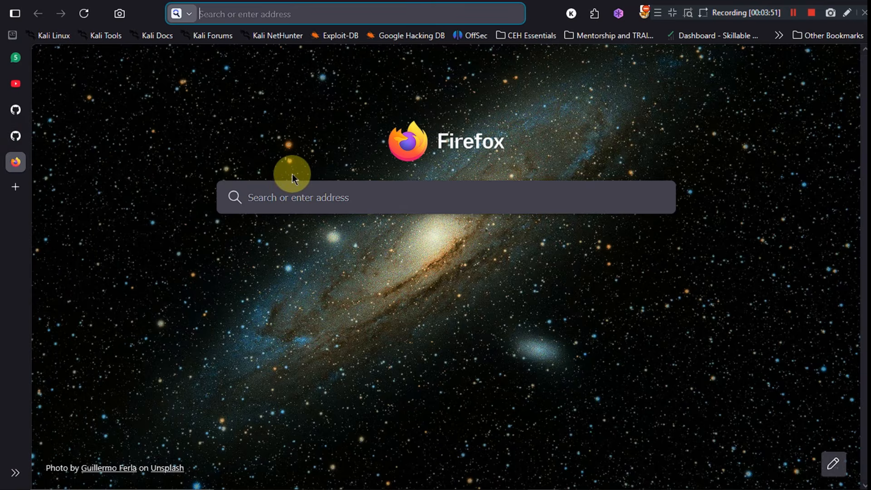
{"action": "type", "text": "claud "}
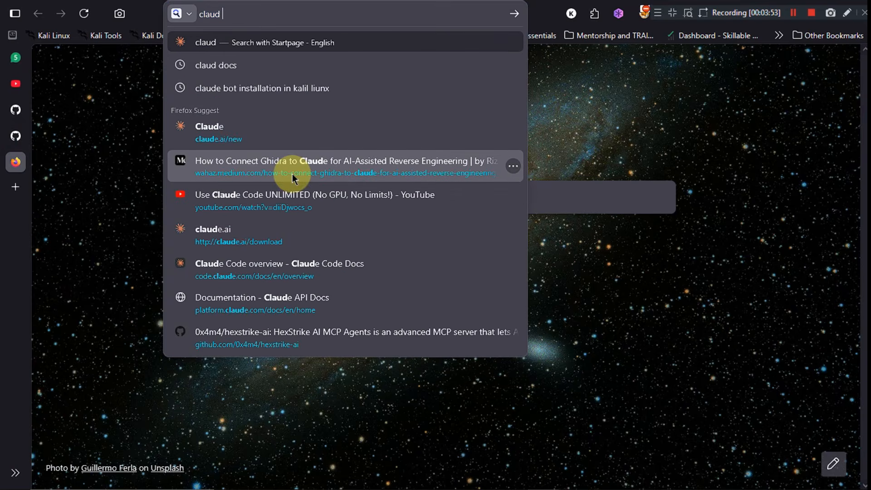
{"action": "type", "text": "download"}
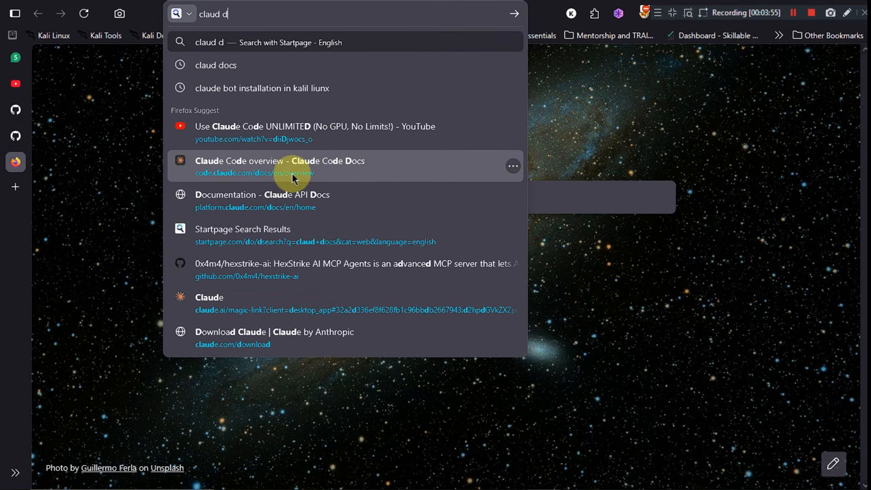
{"action": "key", "text": "Return"}
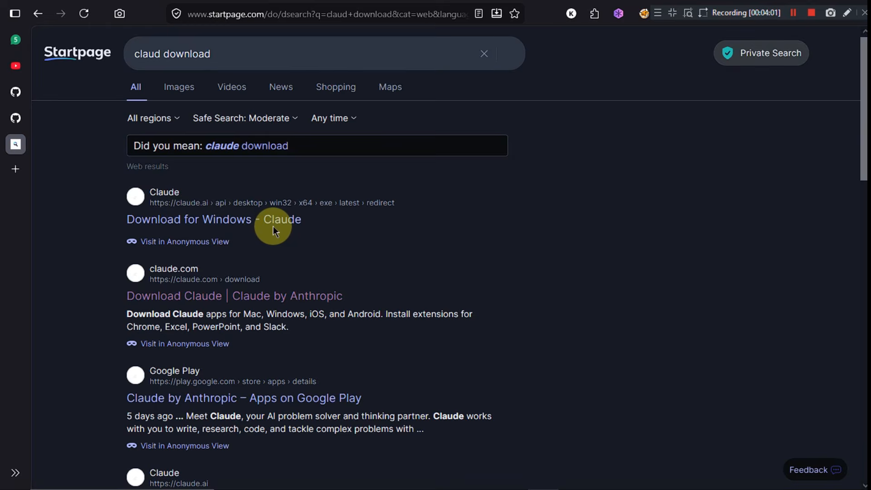
{"action": "left_click", "coordinate": [205, 222]}
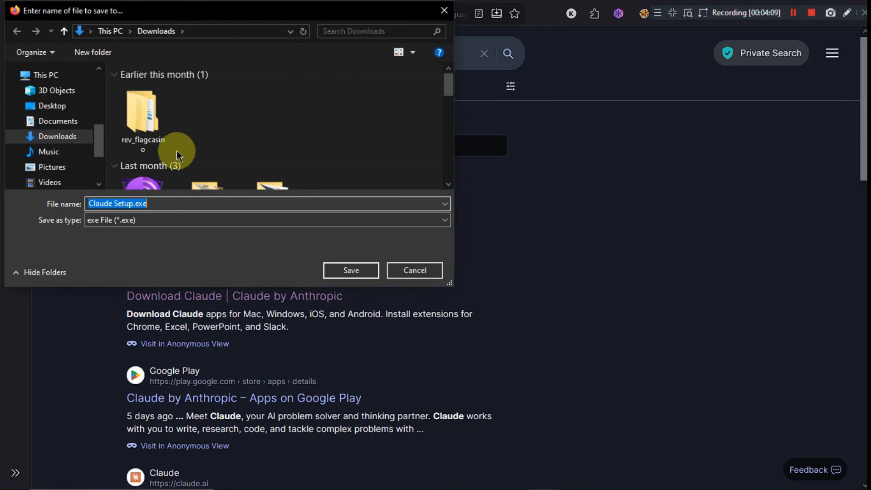
{"action": "left_click", "coordinate": [426, 265]}
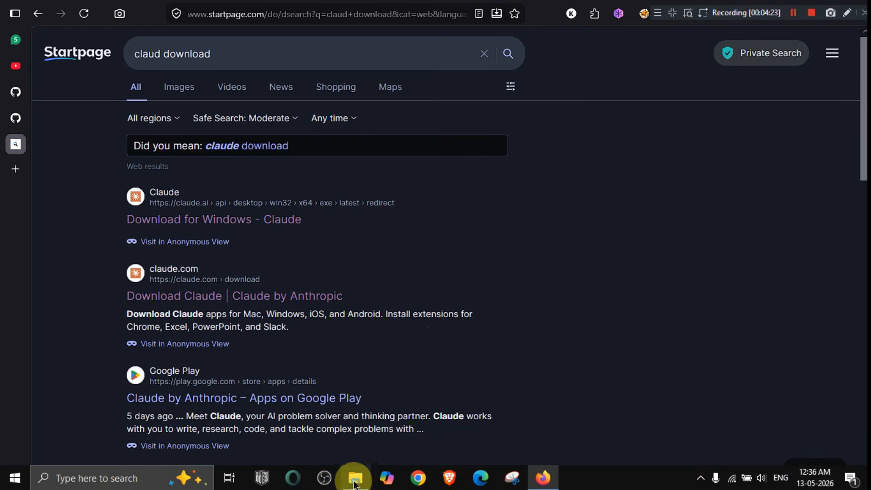
- Run ghidraRun.bat from the ghidra_12.0.4_PUBLIC folder in File Explorer and bring the Ghidra project window to the front
{"action": "left_click", "coordinate": [354, 480]}
{"action": "key", "text": "alt+Up"}
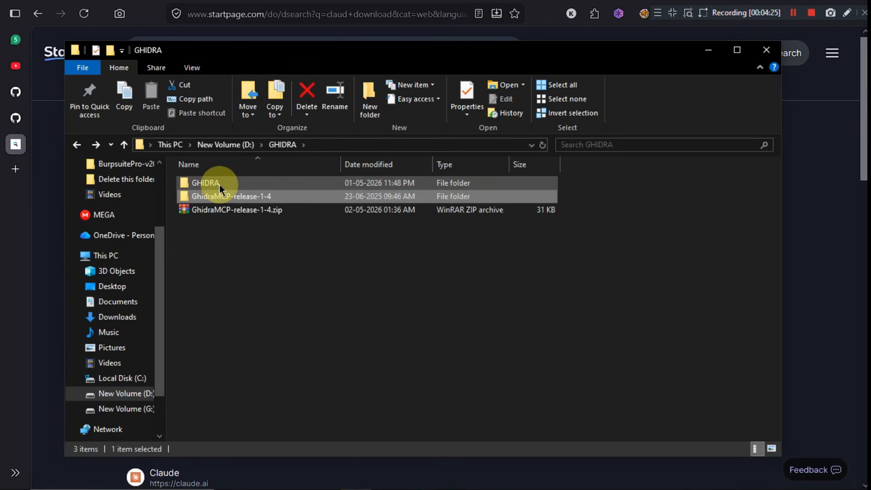
{"action": "double_click", "coordinate": [214, 183]}
{"action": "double_click", "coordinate": [221, 184]}
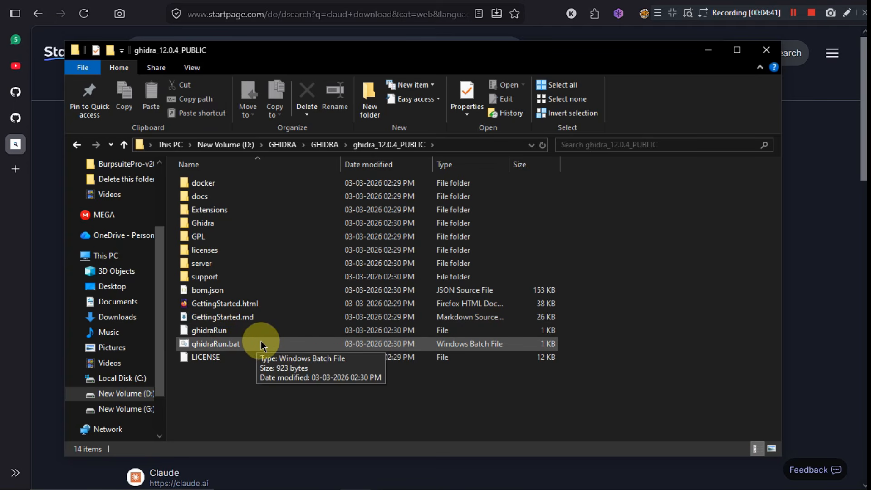
{"action": "double_click", "coordinate": [237, 344]}
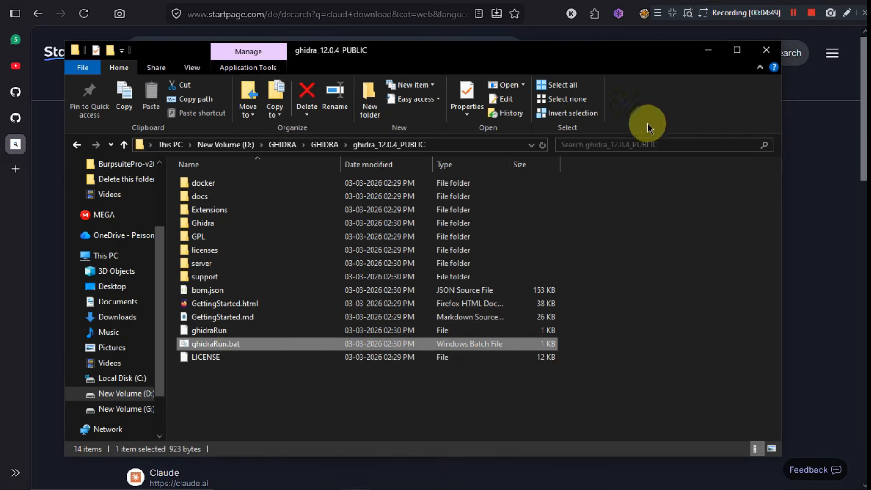
{"action": "left_click", "coordinate": [710, 53]}
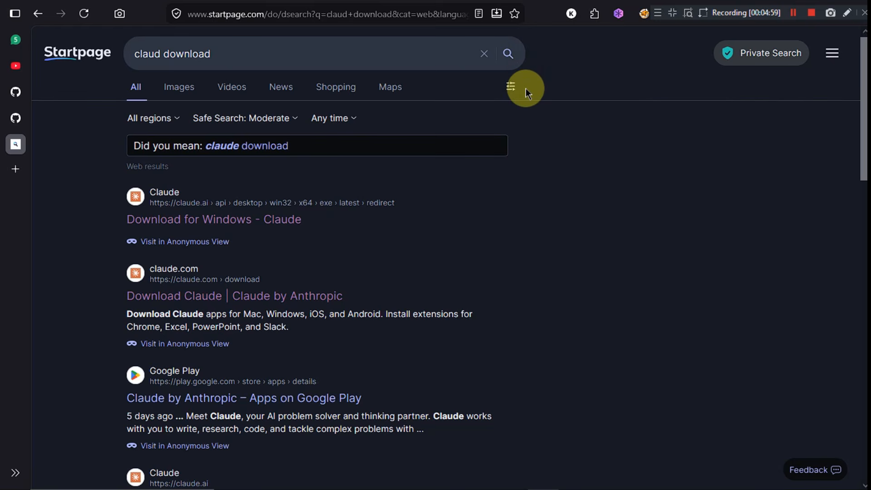
{"action": "left_click", "coordinate": [794, 14]}
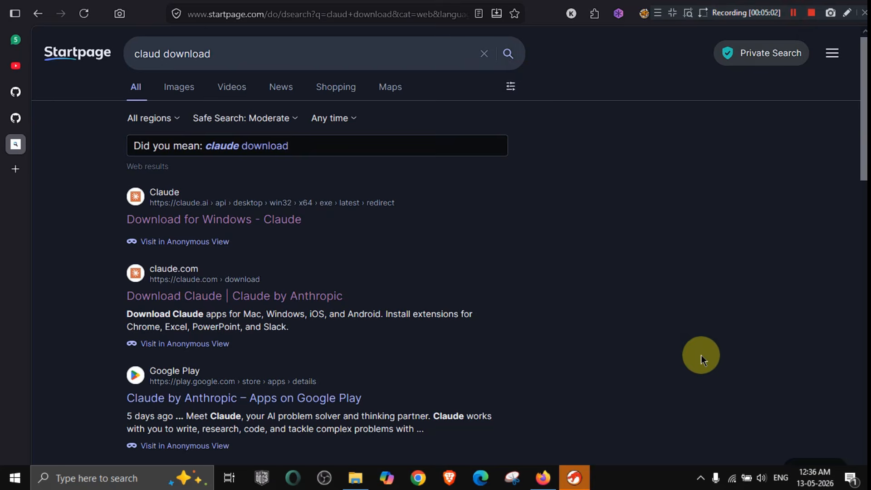
{"action": "left_click", "coordinate": [574, 475]}
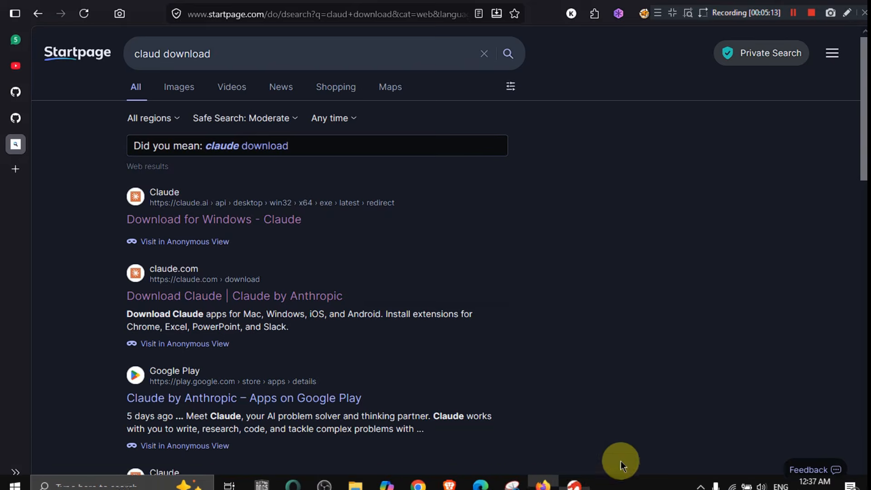
{"action": "left_click", "coordinate": [573, 477]}
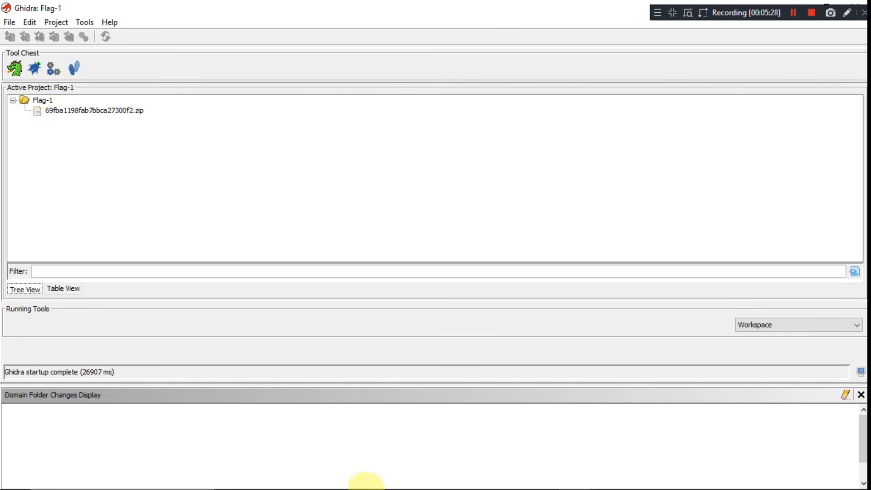
- Examine the GhidraMCP-release-1-4 folder under D:\GHIDRA in File Explorer, then return to the Ghidra project window
{"action": "left_click", "coordinate": [356, 485]}
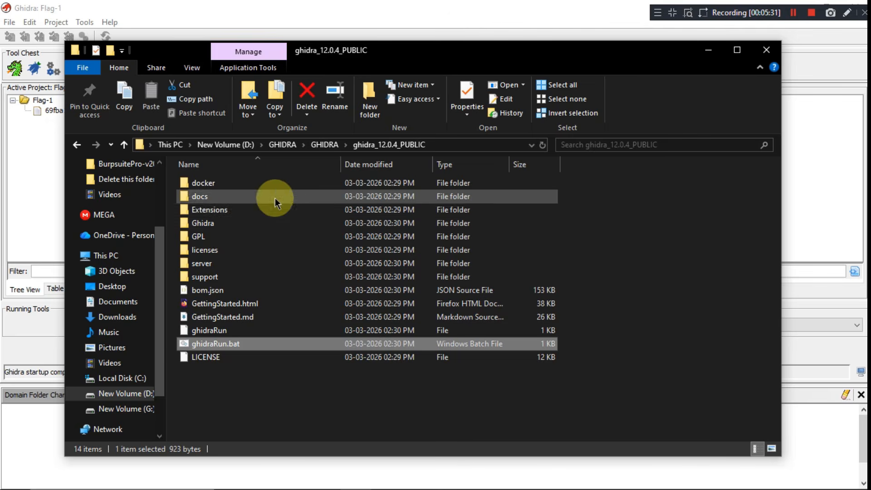
{"action": "left_click", "coordinate": [329, 145]}
{"action": "key", "text": "alt+Up"}
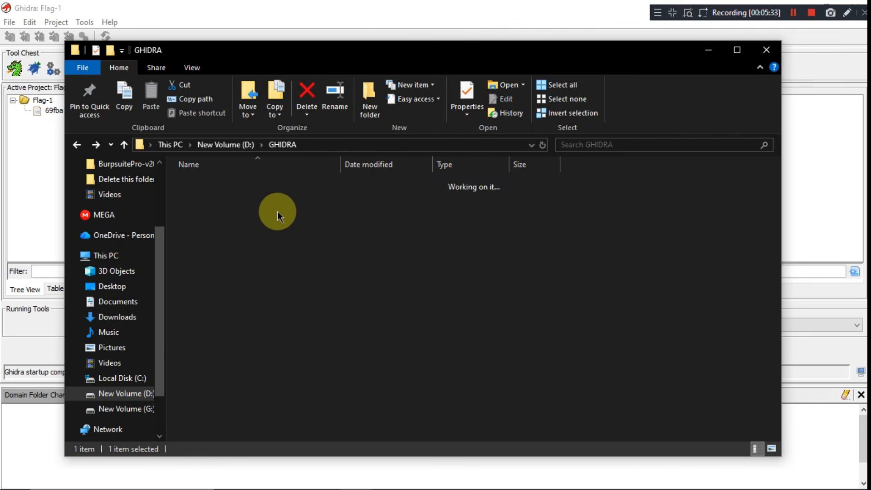
{"action": "left_click", "coordinate": [209, 221]}
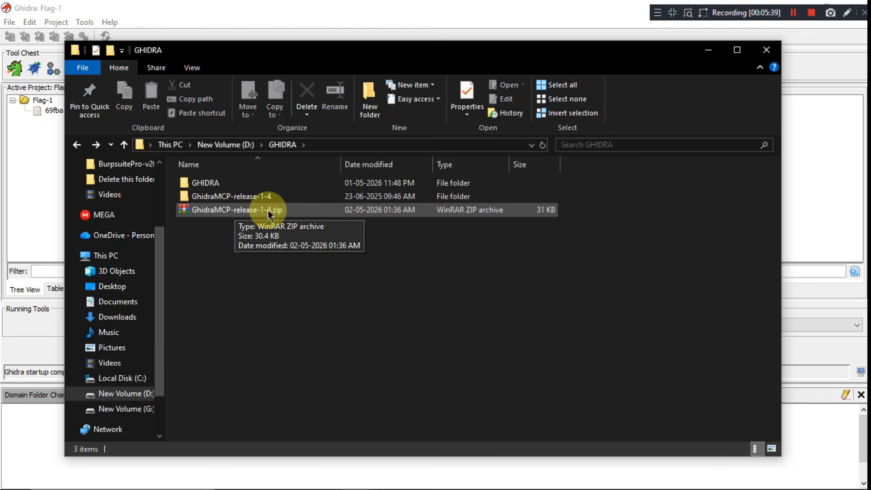
{"action": "double_click", "coordinate": [208, 198]}
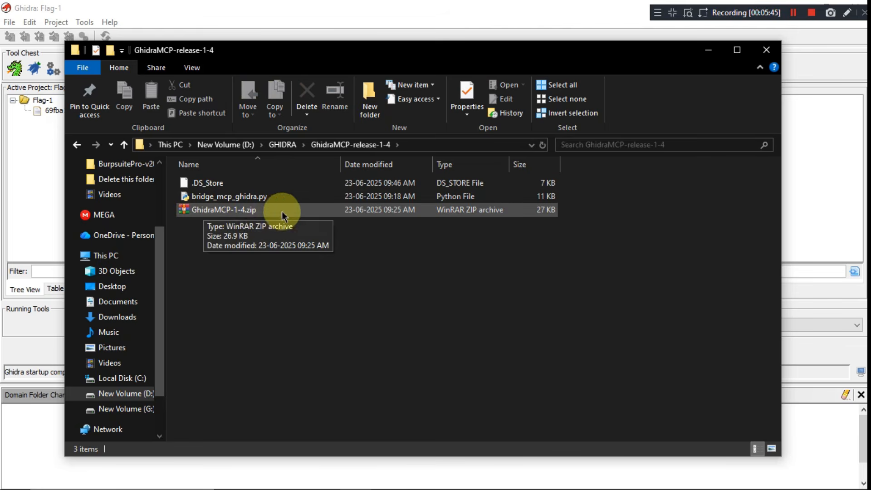
{"action": "left_click", "coordinate": [709, 49]}
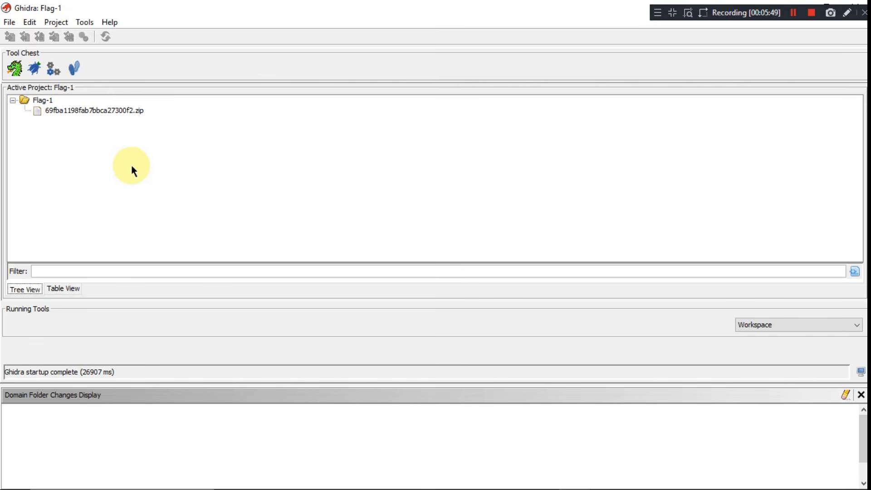
- Install the extension GhidraMCP-1-4.zip from D:\GHIDRA\GhidraMCP-release-1-4 in Ghidra, choosing to remove the existing duplicate
{"action": "left_click", "coordinate": [11, 22]}
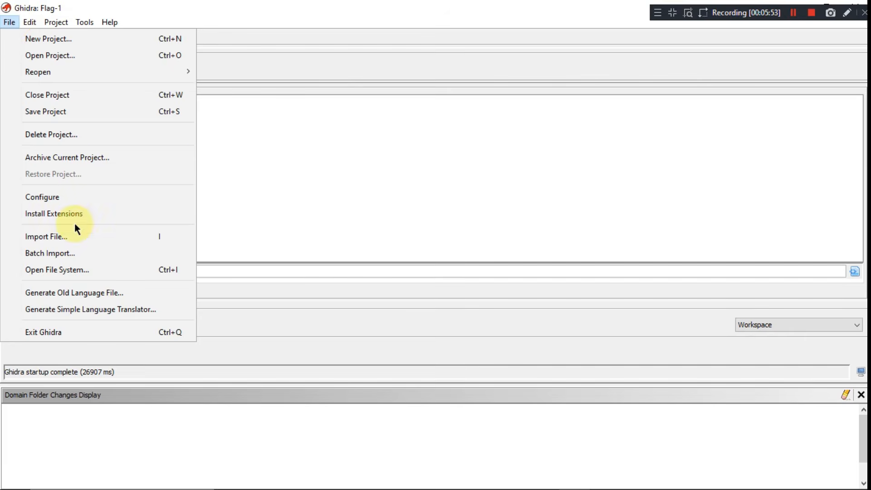
{"action": "left_click", "coordinate": [127, 209]}
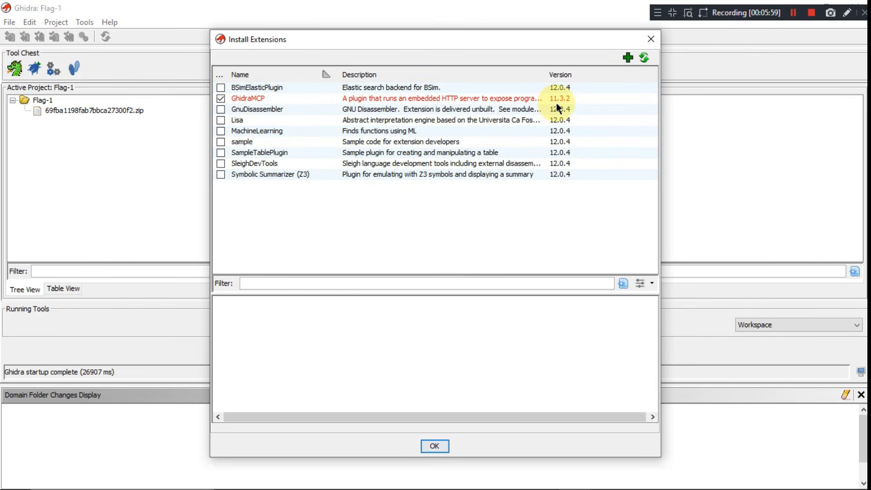
{"action": "left_click", "coordinate": [628, 58]}
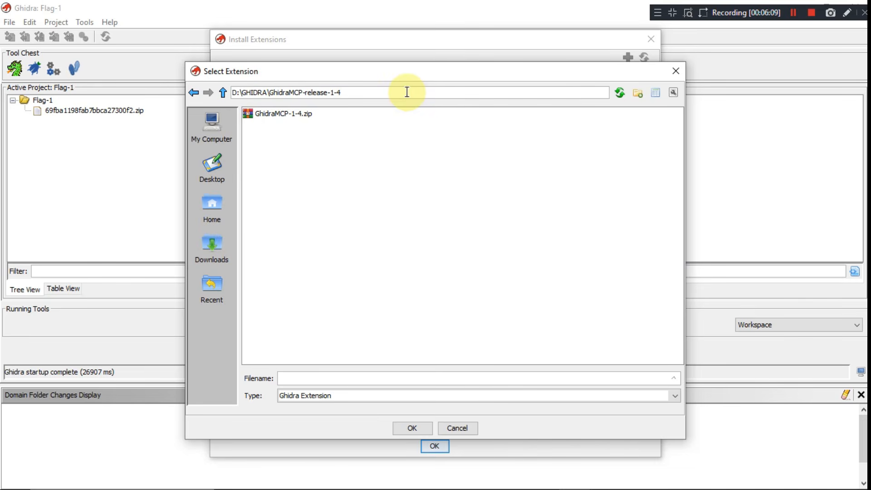
{"action": "left_click_drag", "start_coordinate": [407, 92], "coordinate": [270, 92]}
{"action": "key", "text": "BackSpace"}
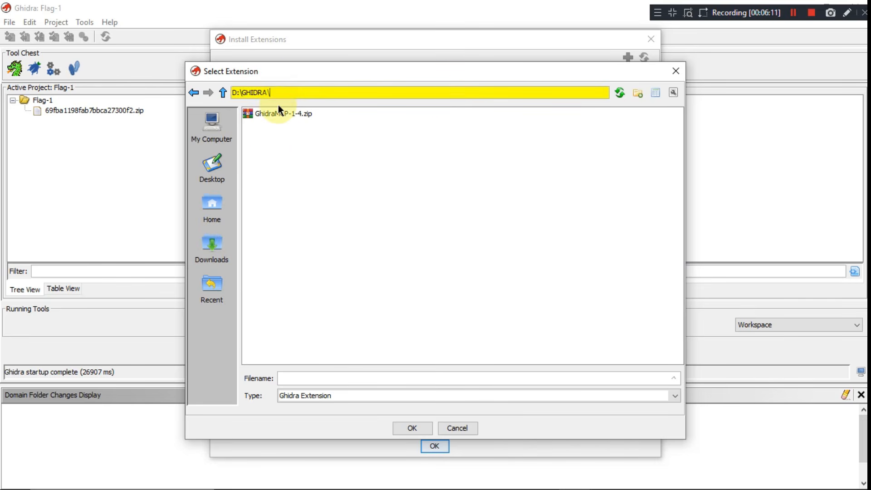
{"action": "key", "text": "Return"}
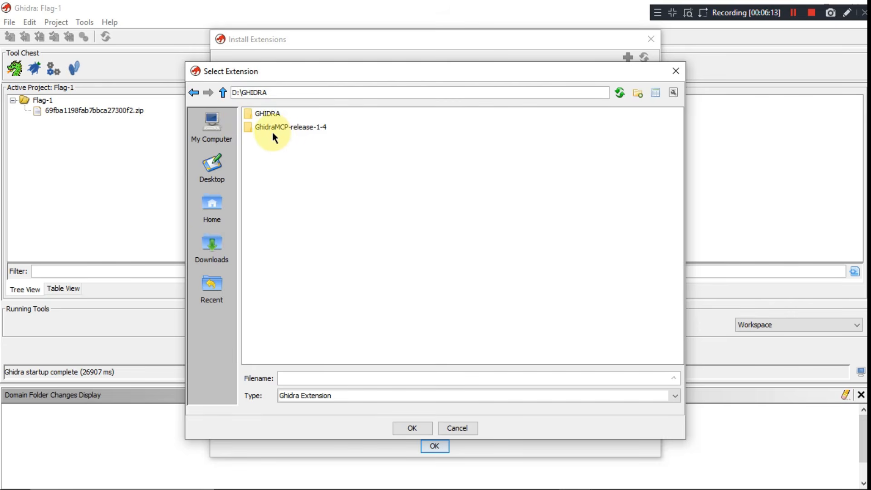
{"action": "left_click", "coordinate": [288, 131]}
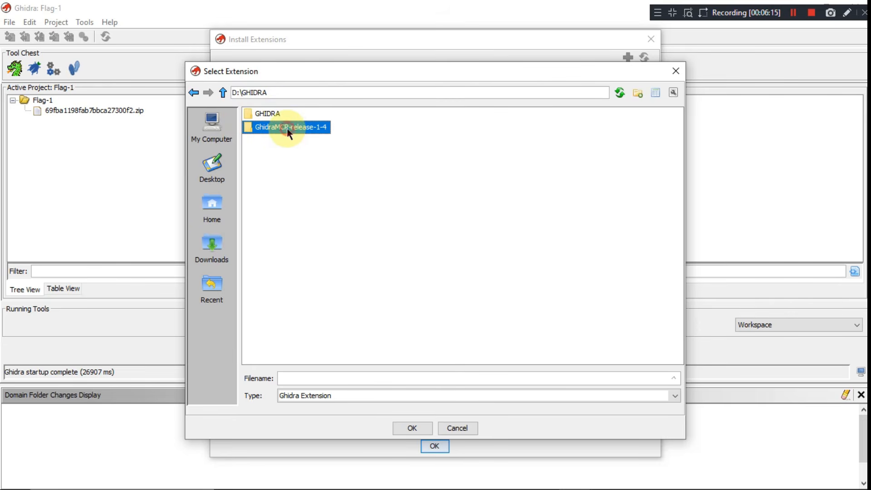
{"action": "double_click", "coordinate": [288, 131]}
{"action": "left_click", "coordinate": [289, 118]}
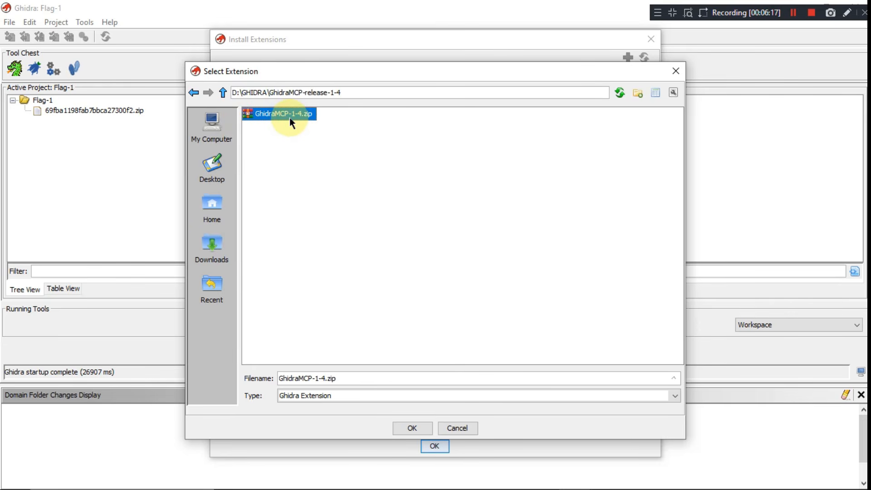
{"action": "left_click", "coordinate": [413, 428]}
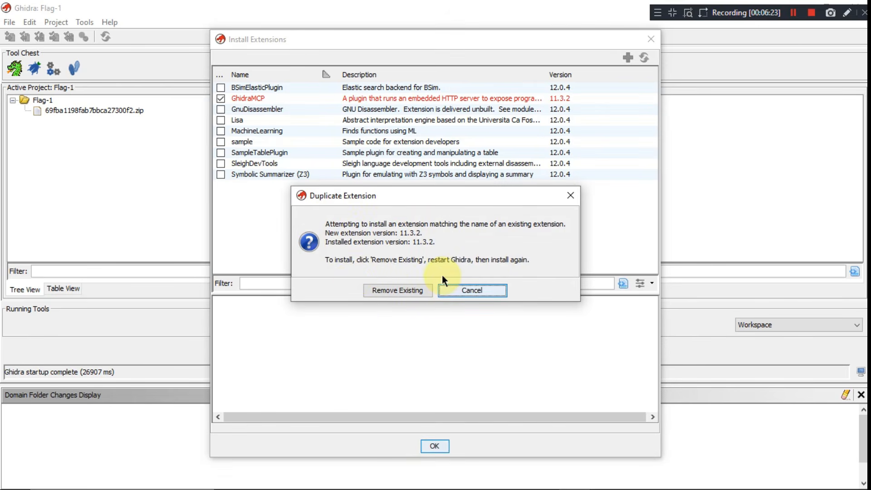
{"action": "left_click", "coordinate": [391, 289]}
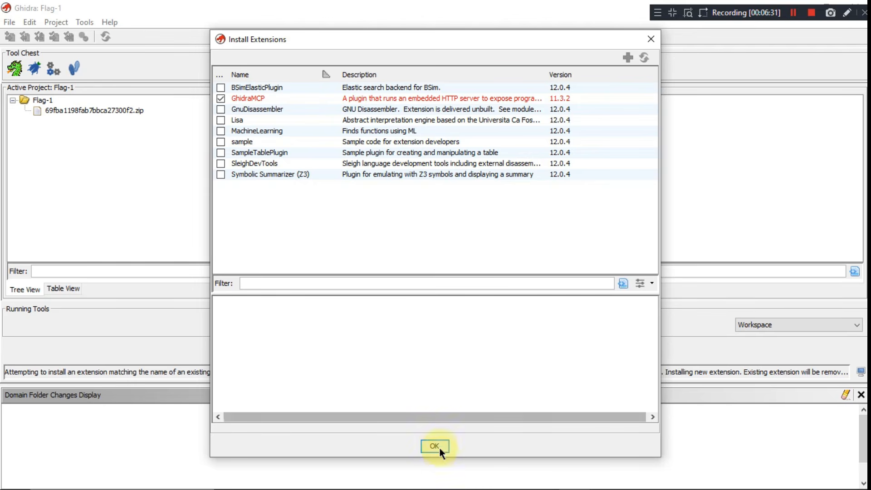
- Disable and re-enable the GhidraMCP extension, and confirm the extension selection
{"action": "left_click", "coordinate": [221, 98]}
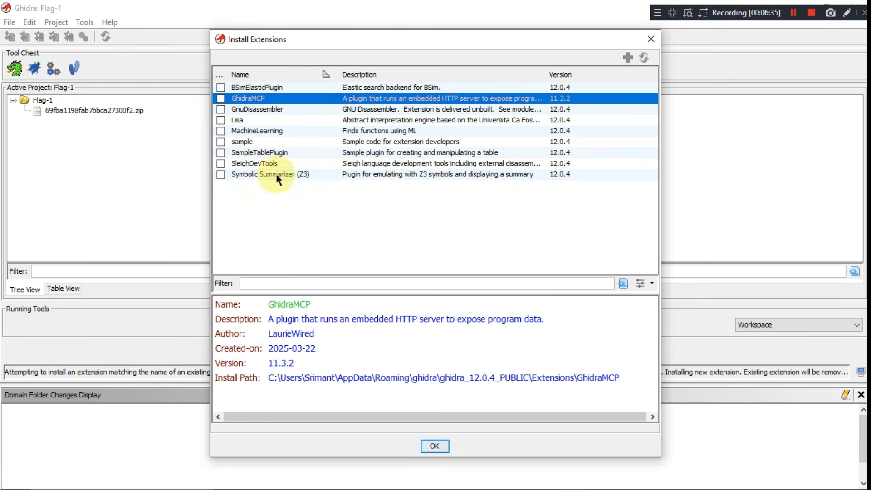
{"action": "left_click", "coordinate": [221, 98]}
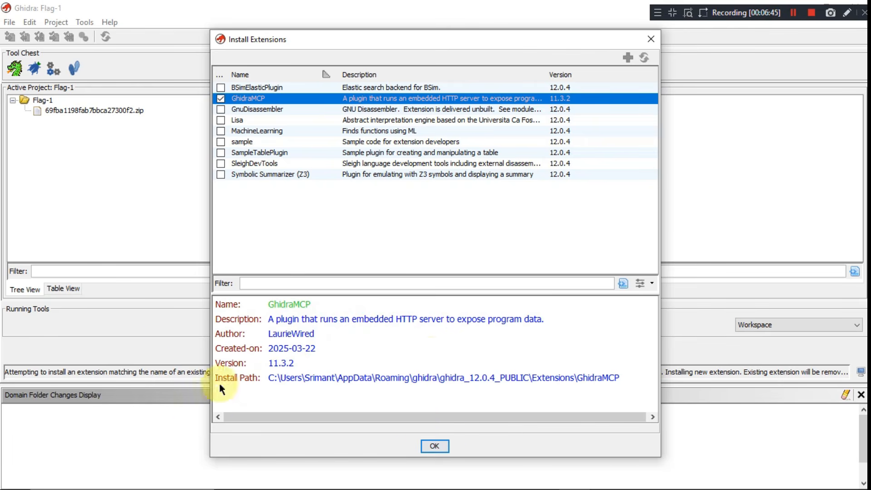
{"action": "left_click", "coordinate": [432, 447]}
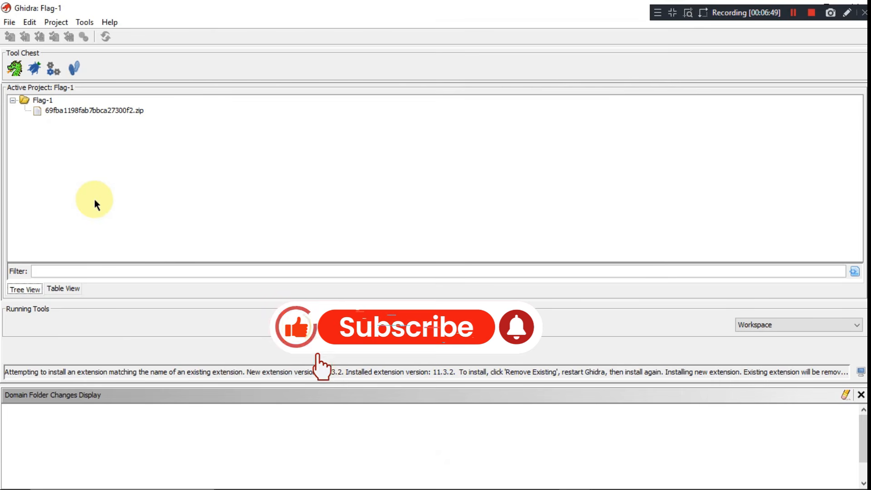
- Launch the CodeBrowser tool from the Ghidra project's Tool Chest
{"action": "left_click", "coordinate": [19, 72]}
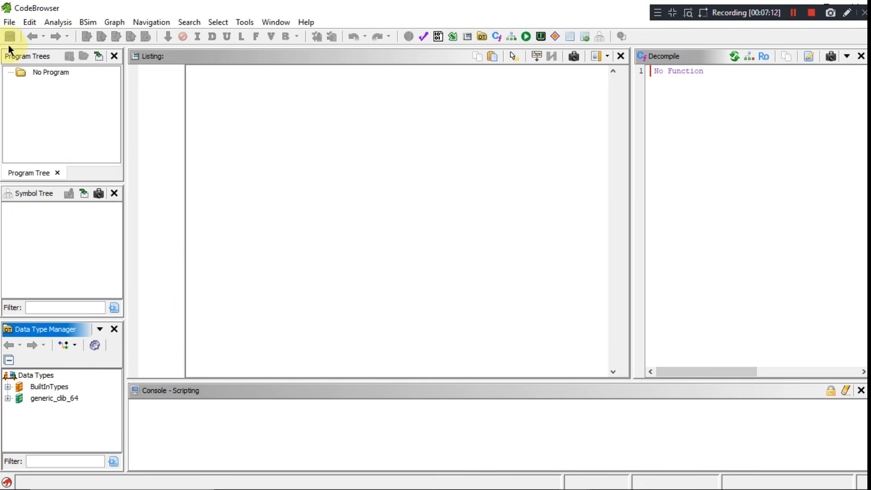
{"action": "left_click", "coordinate": [9, 22]}
{"action": "left_click", "coordinate": [75, 169]}
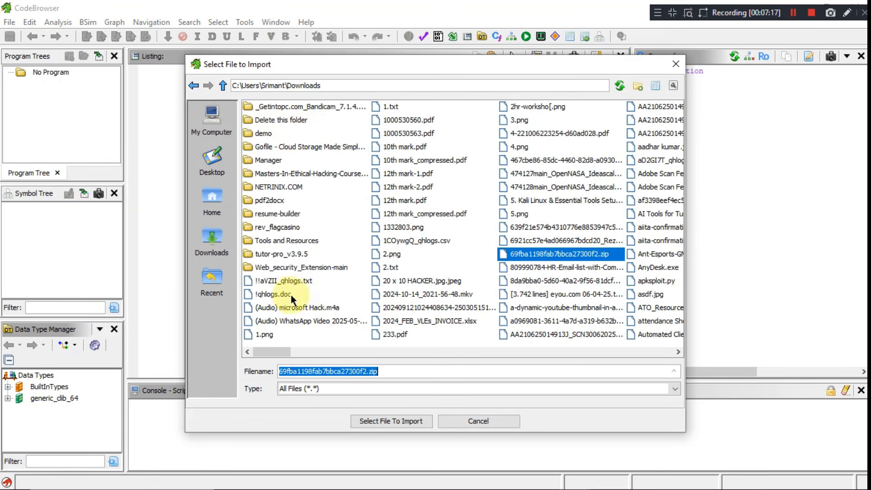
{"action": "left_click", "coordinate": [272, 295]}
{"action": "left_click", "coordinate": [395, 422]}
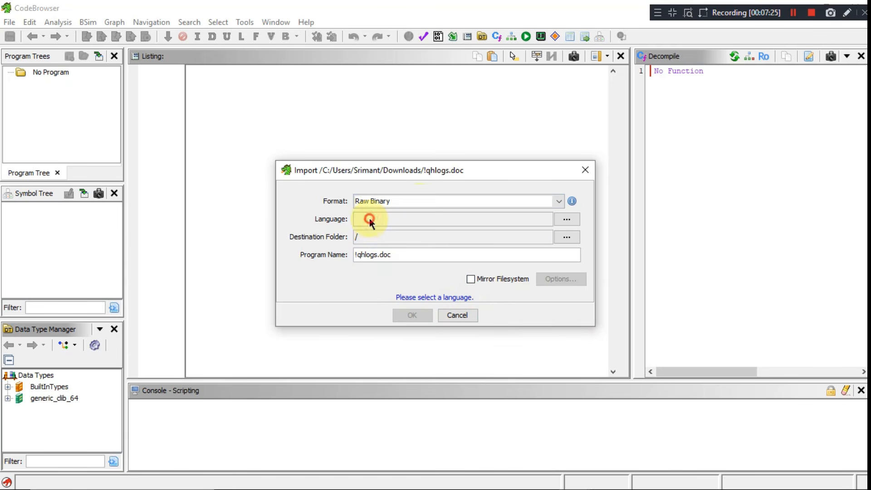
{"action": "left_click", "coordinate": [470, 279]}
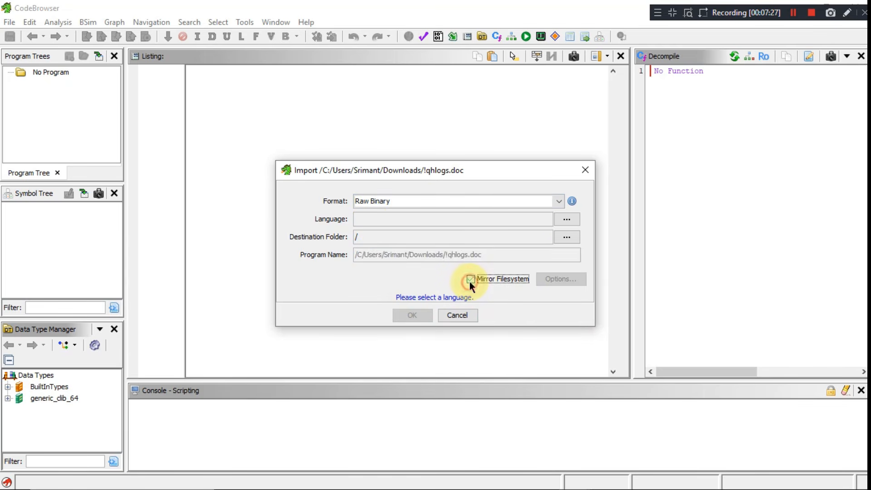
{"action": "left_click", "coordinate": [470, 280]}
{"action": "left_click", "coordinate": [469, 314]}
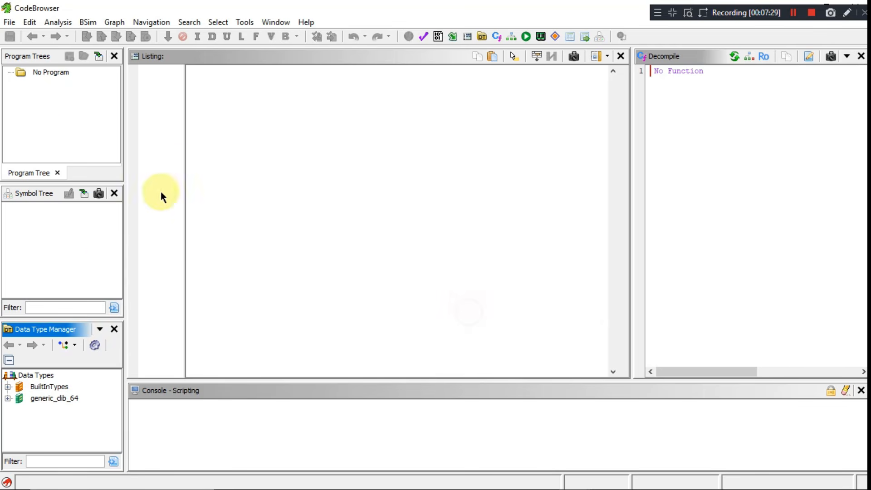
- Import 1000530560.pdf from the Downloads folder into CodeBrowser, using the RISCV default 64-bit little-endian gcc language
{"action": "left_click", "coordinate": [7, 22]}
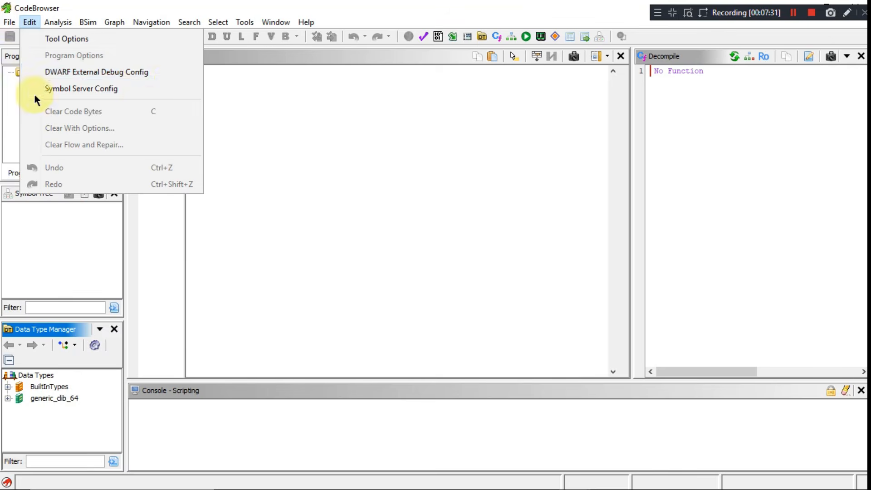
{"action": "left_click", "coordinate": [55, 169]}
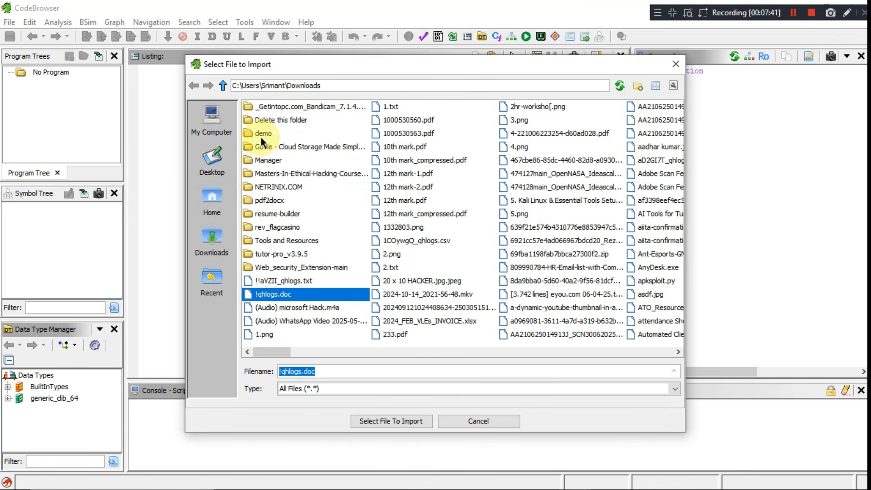
{"action": "left_click", "coordinate": [421, 121]}
{"action": "left_click", "coordinate": [390, 420]}
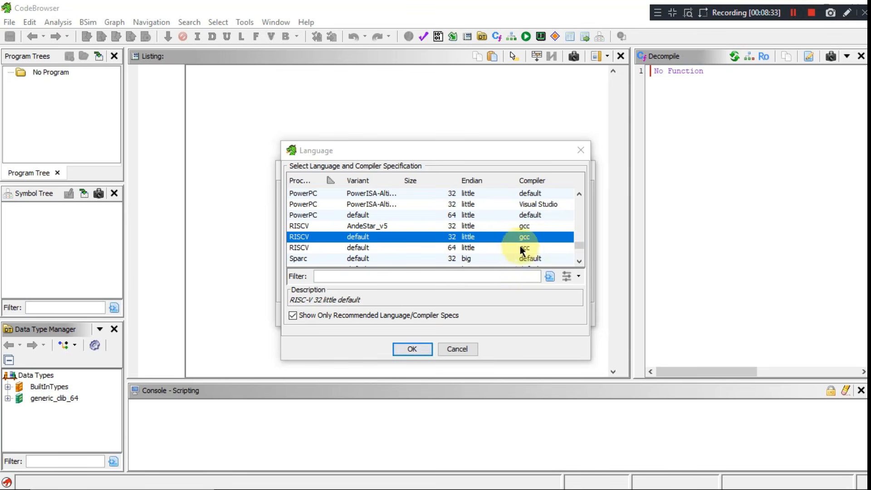
{"action": "left_click", "coordinate": [430, 248]}
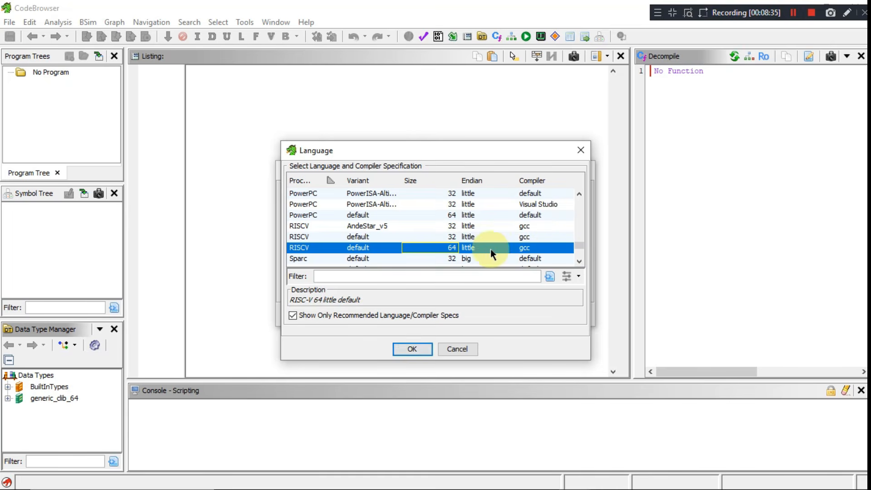
{"action": "left_click", "coordinate": [416, 350]}
{"action": "left_click", "coordinate": [415, 312]}
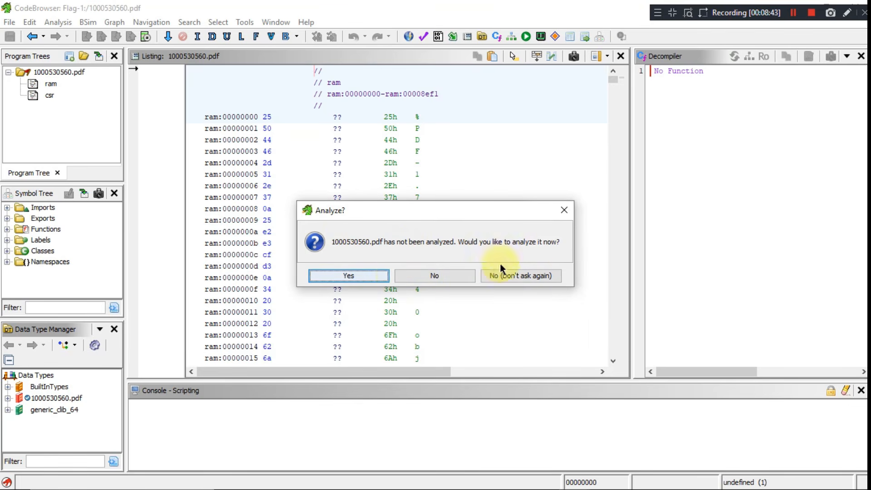
- Analyze the imported 1000530560.pdf with the Standard Defaults analyzers and dismiss the import results summary
{"action": "left_click", "coordinate": [371, 274]}
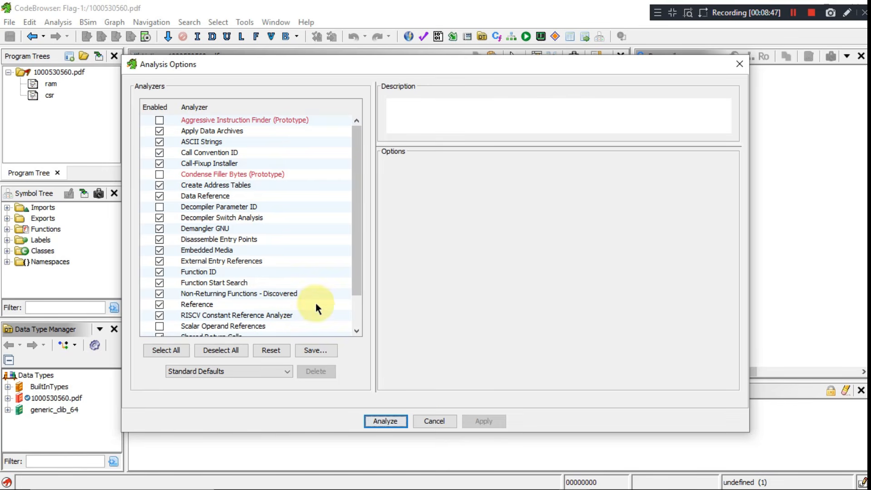
{"action": "left_click", "coordinate": [387, 420]}
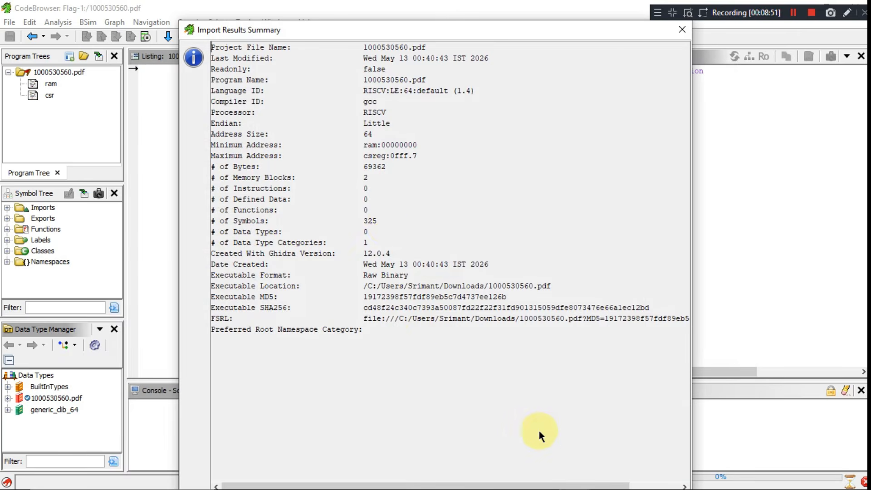
{"action": "scroll", "coordinate": [586, 420], "scroll_direction": "right", "scroll_amount": 1}
{"action": "left_click", "coordinate": [682, 30]}
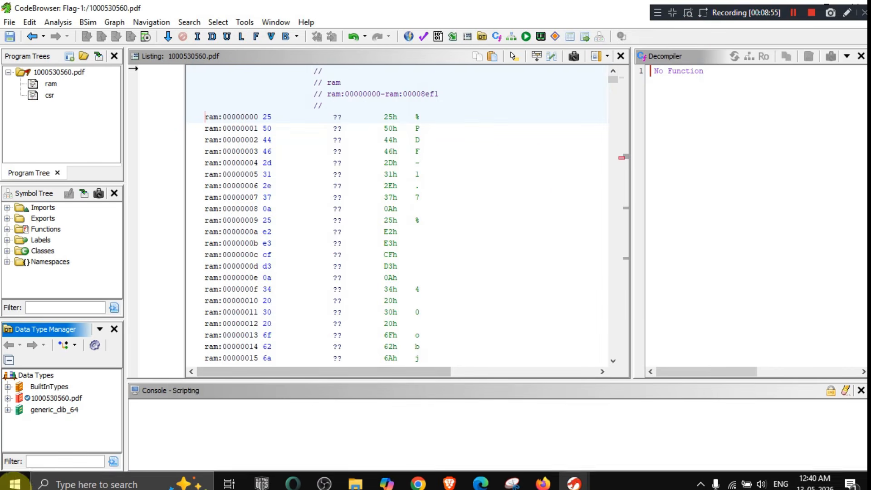
- Launch the Claude desktop app from Windows and preview its open windows
{"action": "left_click", "coordinate": [13, 482]}
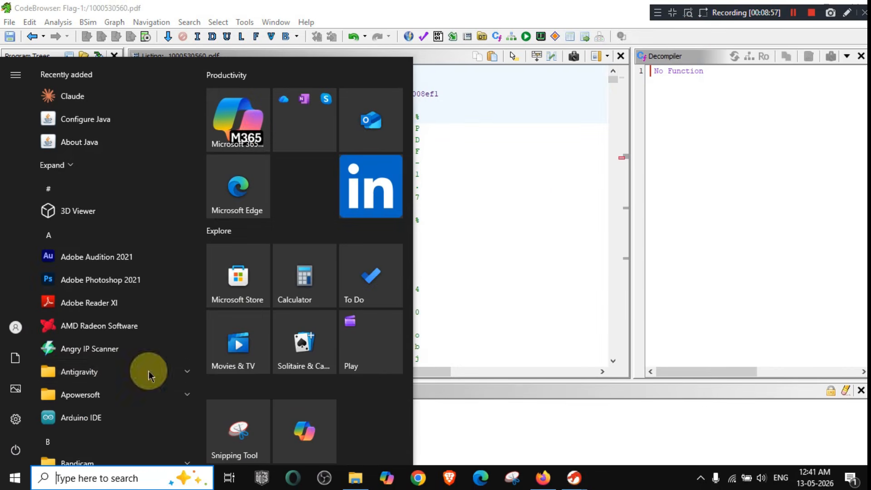
{"action": "left_click", "coordinate": [561, 209]}
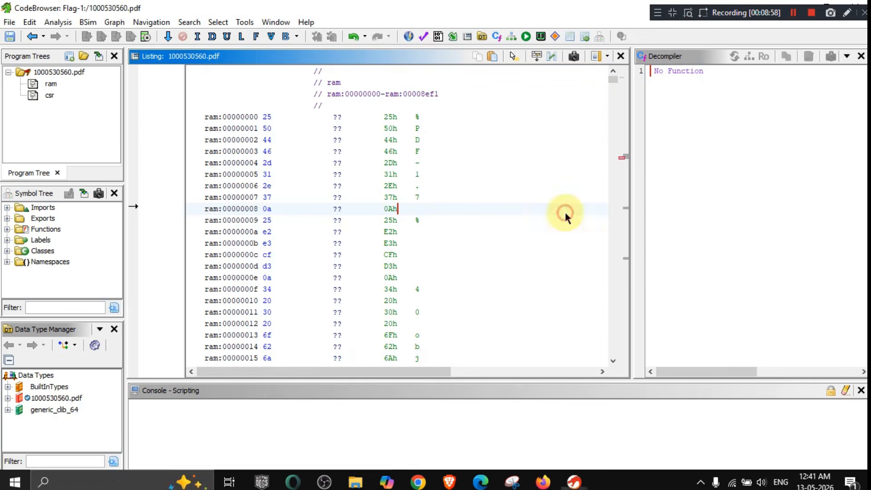
{"action": "left_click", "coordinate": [9, 484]}
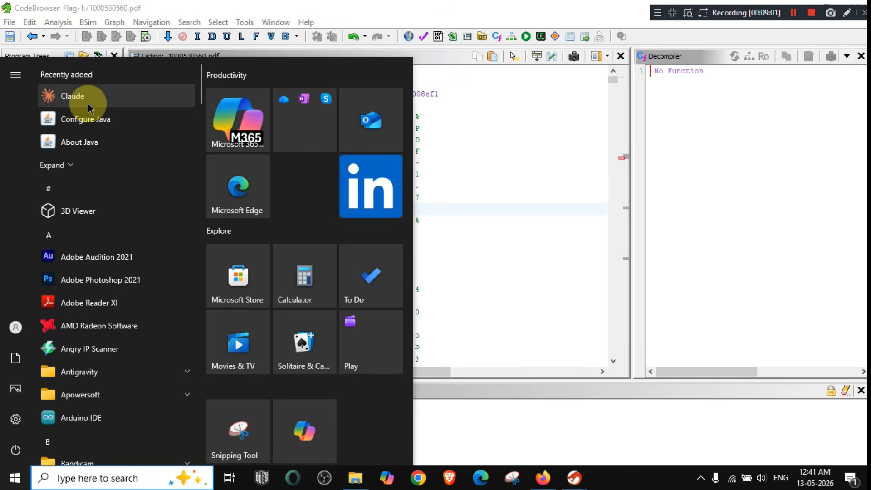
{"action": "left_click", "coordinate": [539, 202]}
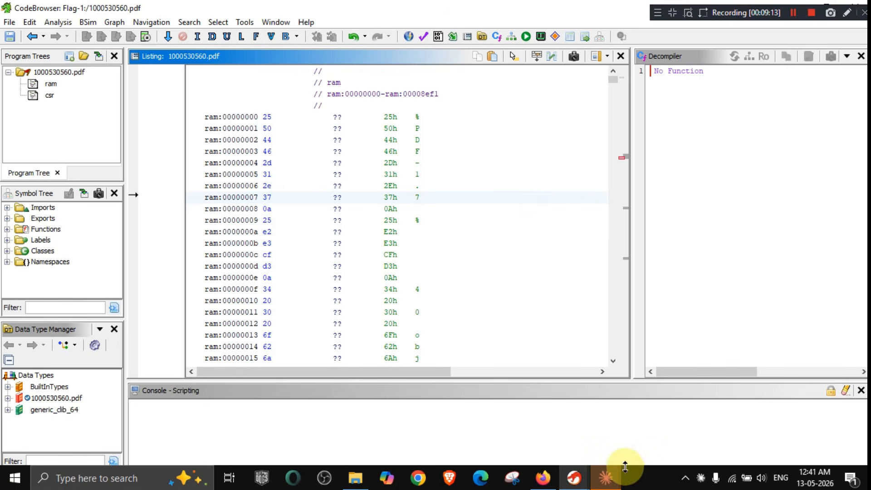
{"action": "mouse_move", "coordinate": [612, 474]}
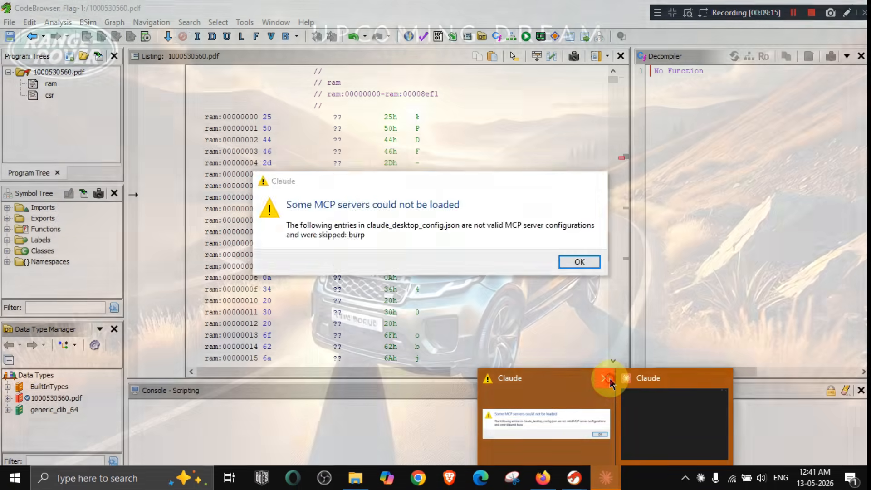
- Bring up the Claude window maximized, dismissing the MCP servers warning and the "Create files and artifacts" promotion
{"action": "left_click", "coordinate": [609, 380]}
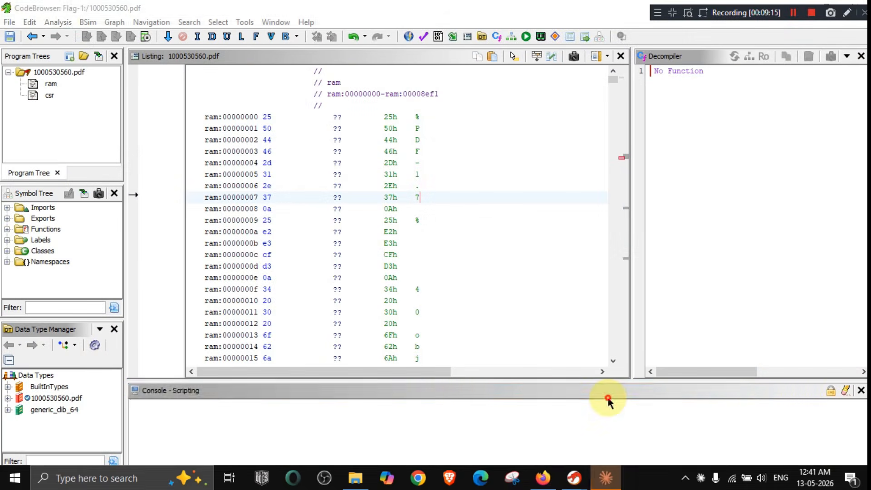
{"action": "left_click", "coordinate": [606, 482]}
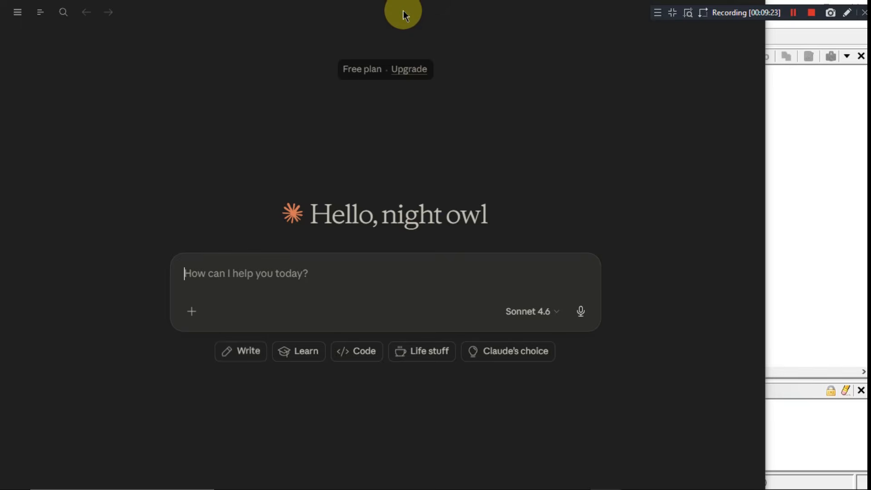
{"action": "left_click_drag", "start_coordinate": [403, 11], "coordinate": [463, 0]}
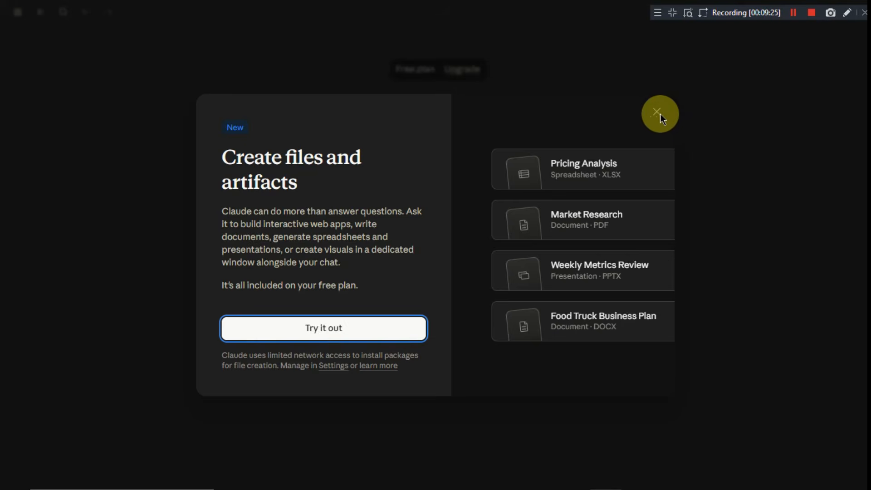
{"action": "left_click", "coordinate": [656, 110]}
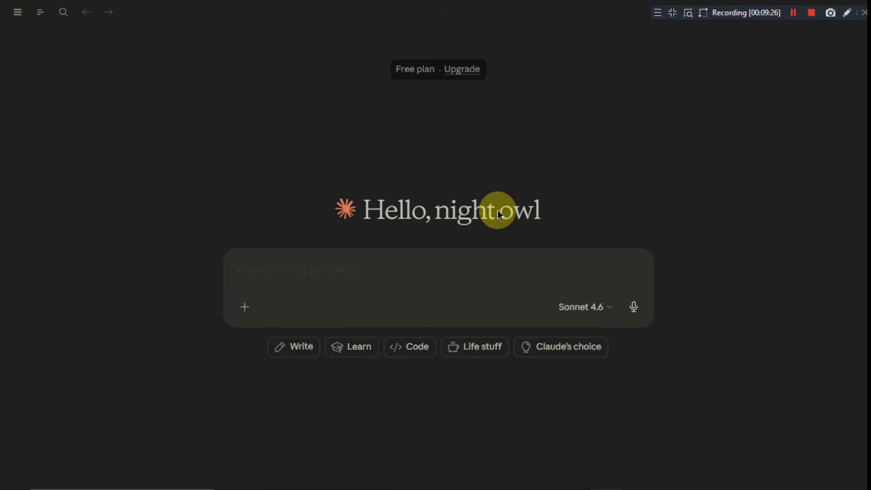
- Open Claude's Developer settings to show the local MCP servers
{"action": "left_click", "coordinate": [21, 16]}
{"action": "left_click", "coordinate": [244, 79]}
{"action": "left_click", "coordinate": [50, 47]}
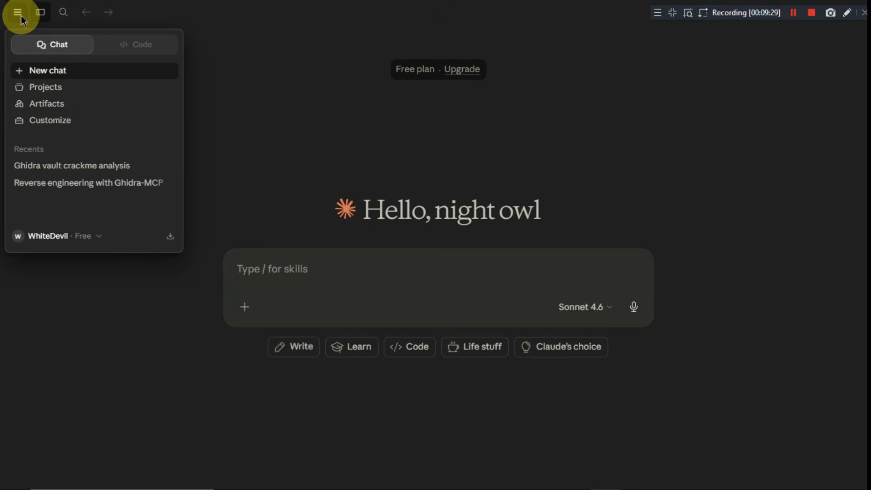
{"action": "left_click", "coordinate": [91, 236]}
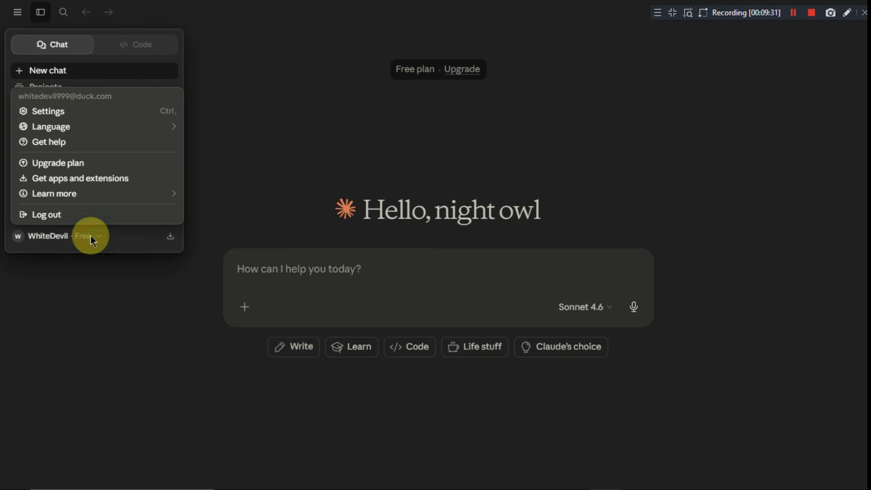
{"action": "left_click", "coordinate": [61, 117]}
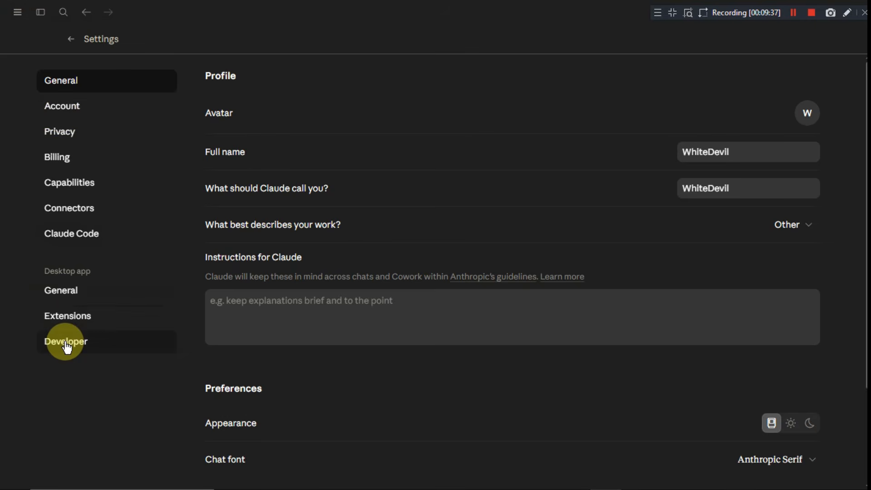
{"action": "left_click", "coordinate": [105, 344]}
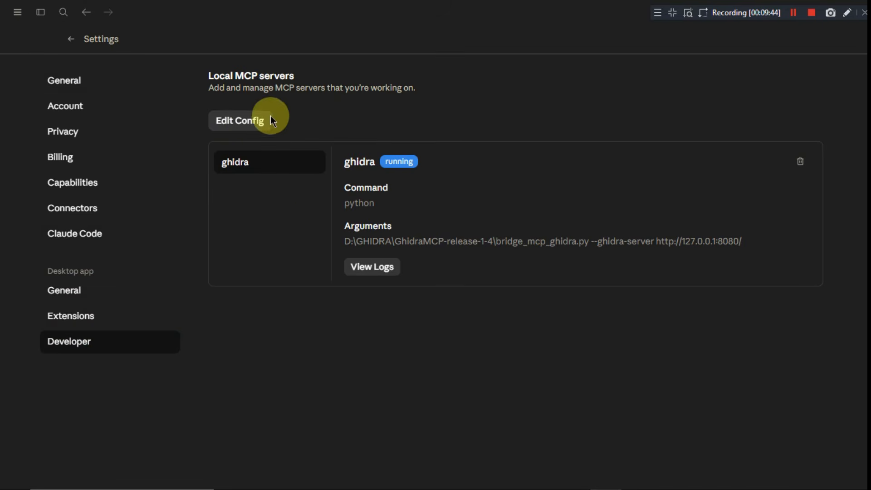
- Open claude_desktop_config.json from Claude's config folder in Notepad and review its ghidra entry under mcpServers
{"action": "left_click", "coordinate": [256, 127]}
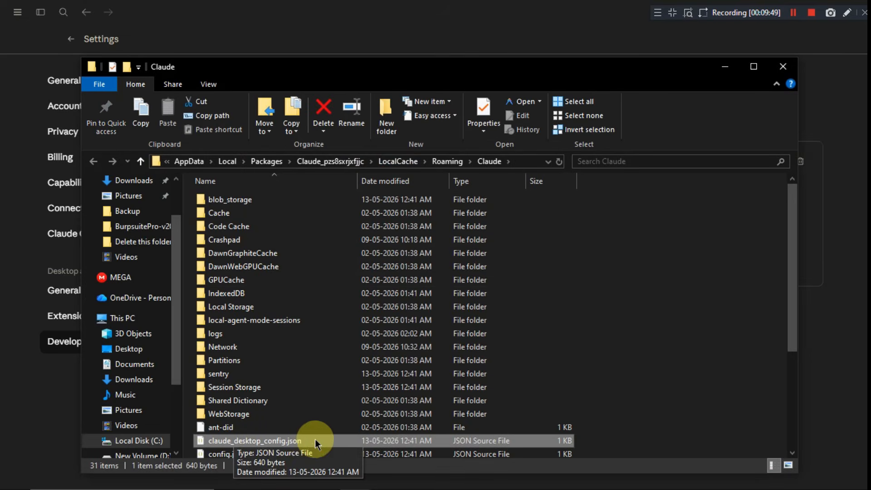
{"action": "left_click", "coordinate": [301, 442]}
{"action": "left_click", "coordinate": [361, 440]}
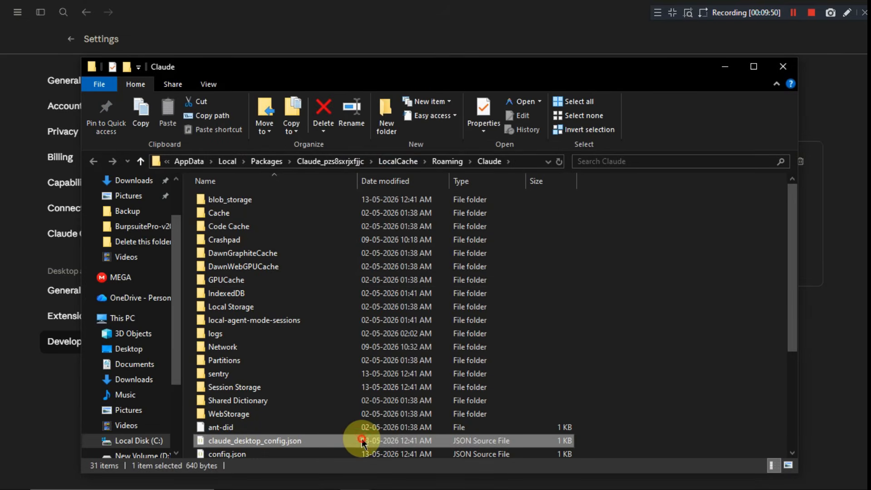
{"action": "double_click", "coordinate": [342, 437]}
{"action": "right_click", "coordinate": [342, 435]}
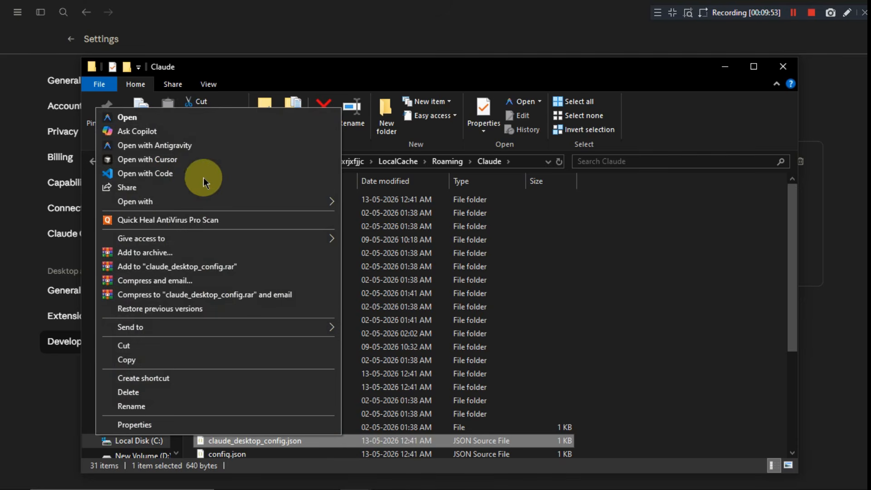
{"action": "mouse_move", "coordinate": [317, 203]}
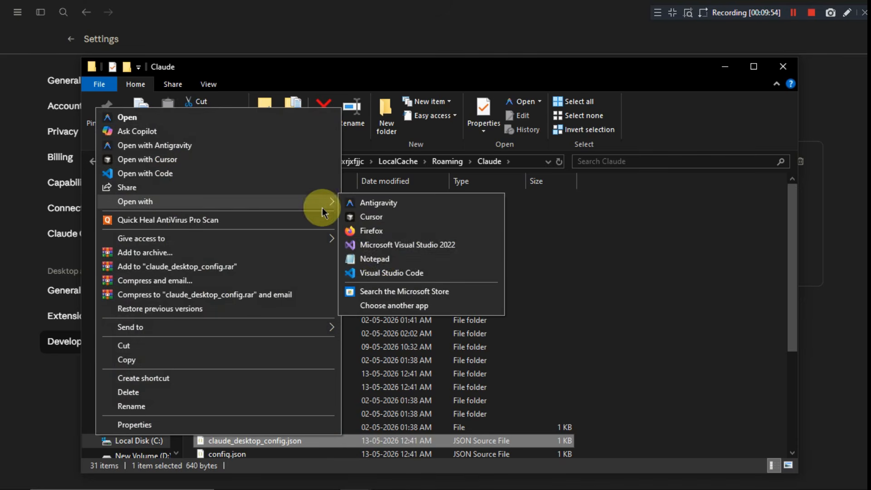
{"action": "left_click", "coordinate": [376, 258]}
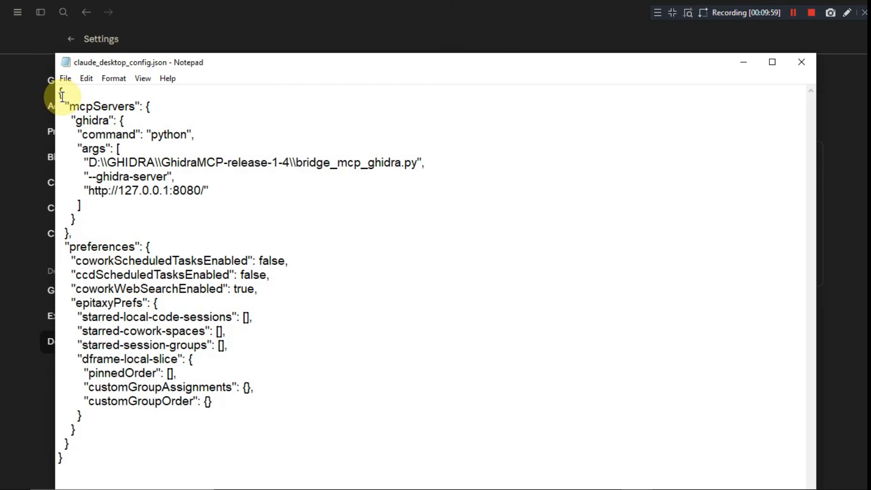
{"action": "left_click_drag", "start_coordinate": [61, 96], "coordinate": [112, 218]}
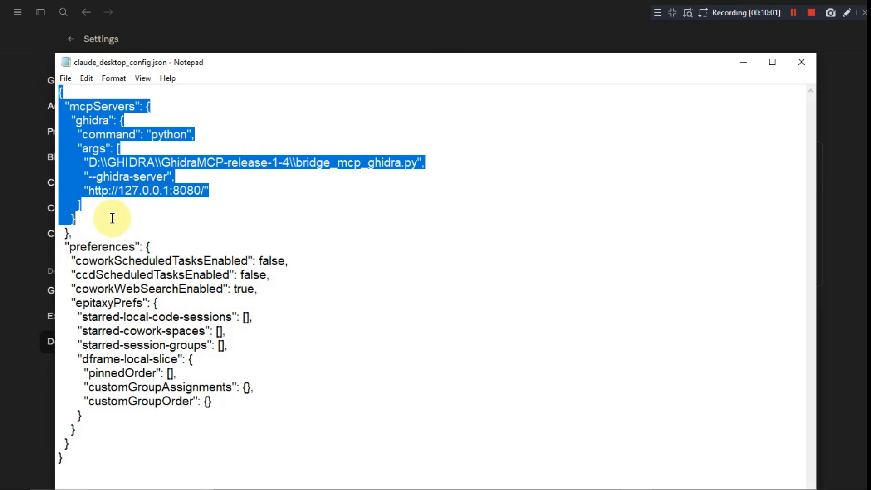
{"action": "left_click", "coordinate": [312, 236]}
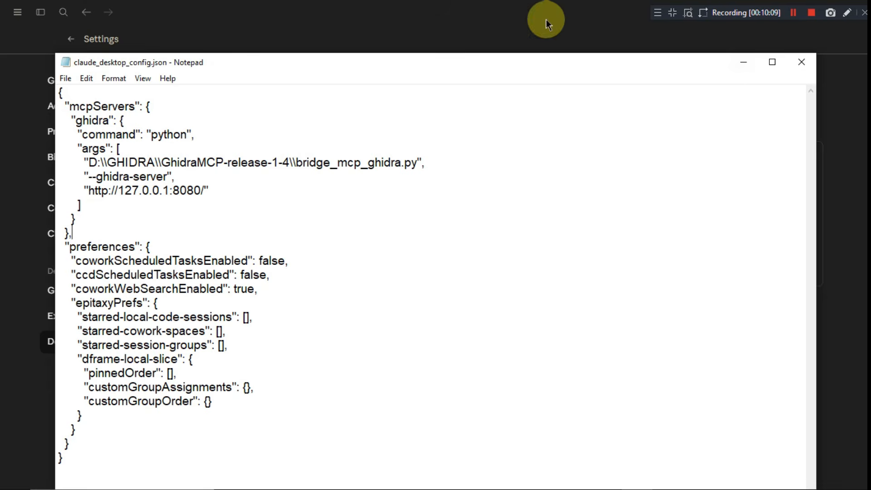
- Switch to the bethington/ghidra-mcp page in Firefox and examine the README's Cursor/Claude MCP configuration block
{"action": "mouse_move", "coordinate": [471, 480]}
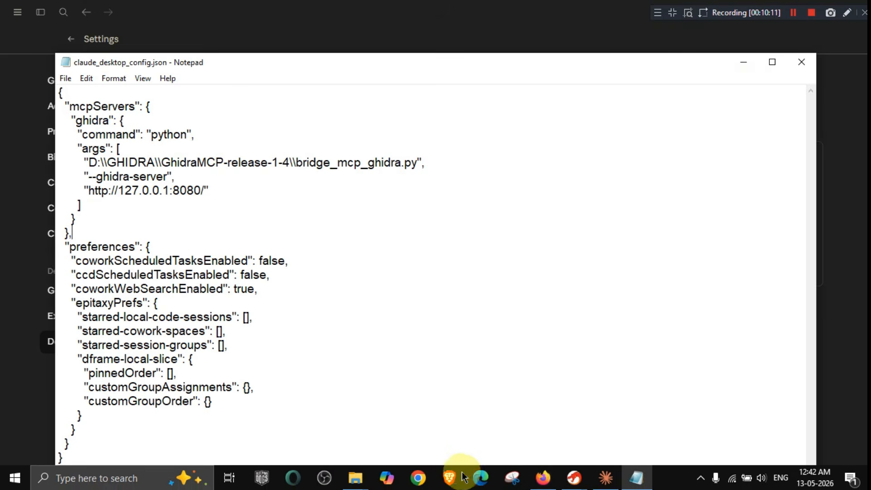
{"action": "left_click", "coordinate": [543, 484]}
{"action": "left_click", "coordinate": [16, 117]}
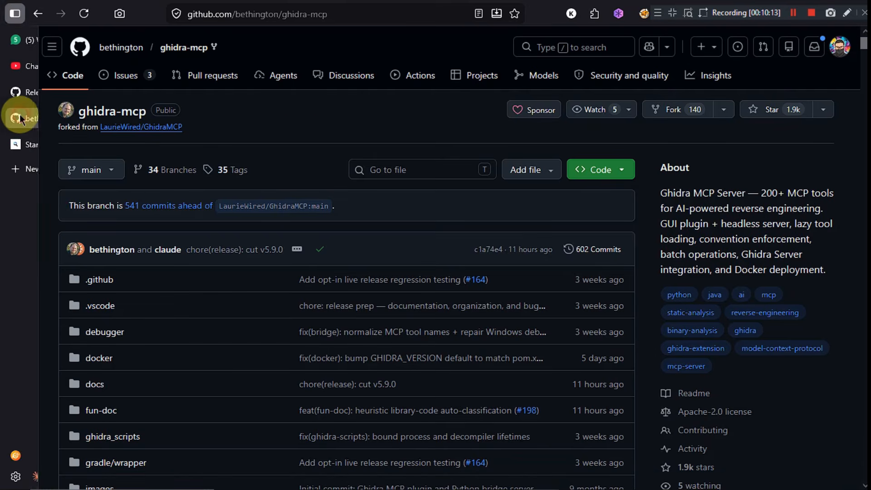
{"action": "scroll", "coordinate": [294, 174], "scroll_direction": "down", "scroll_amount": 20}
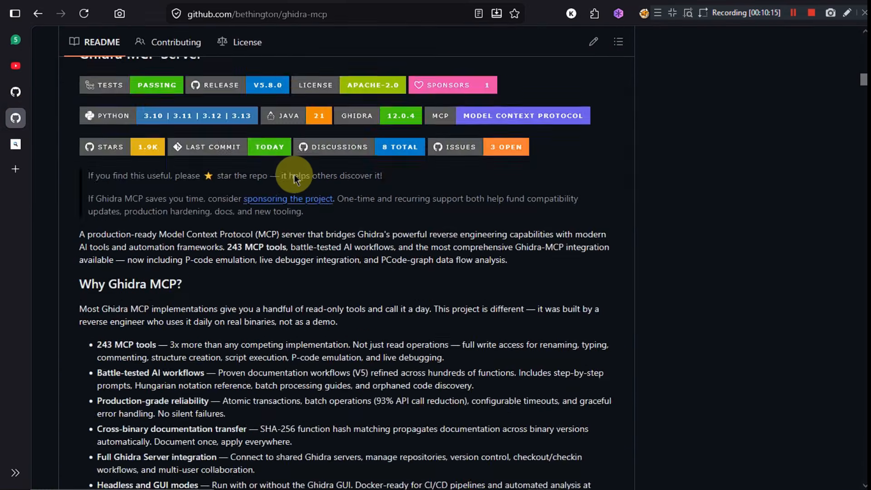
{"action": "scroll", "coordinate": [294, 174], "scroll_direction": "down", "scroll_amount": 6}
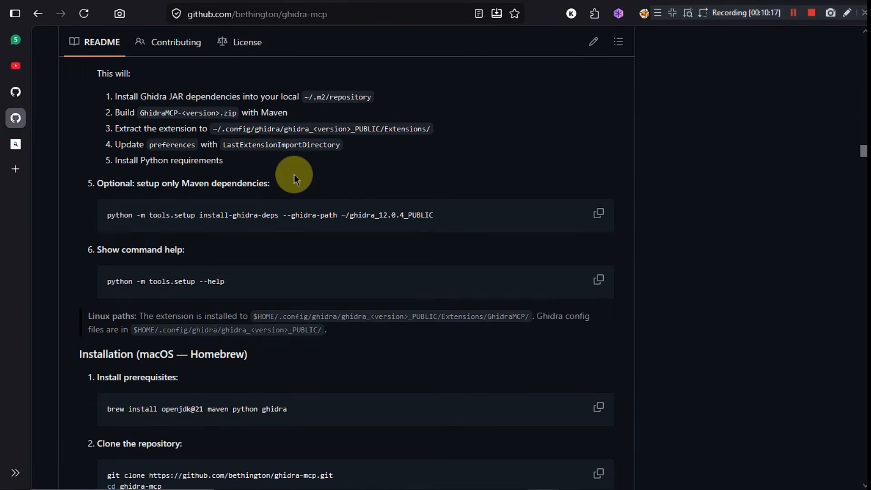
{"action": "scroll", "coordinate": [294, 175], "scroll_direction": "down", "scroll_amount": 8}
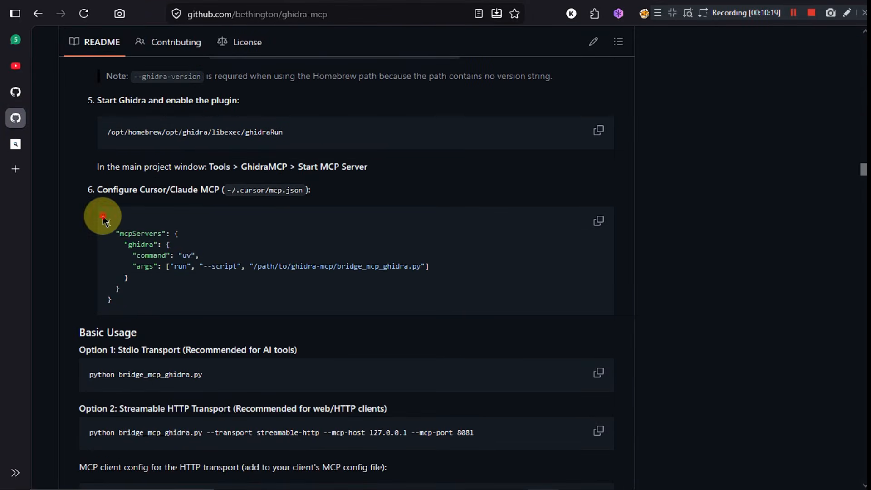
{"action": "left_click_drag", "start_coordinate": [103, 220], "coordinate": [163, 307]}
{"action": "left_click", "coordinate": [179, 259]}
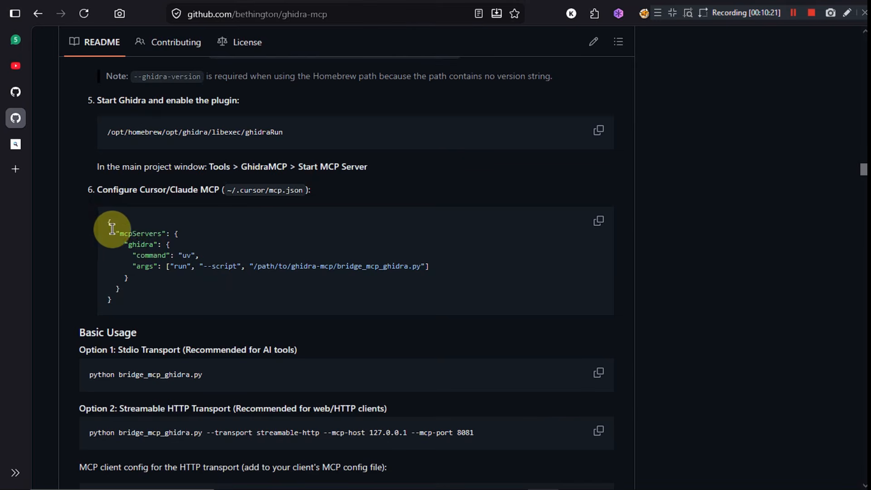
{"action": "left_click_drag", "start_coordinate": [112, 228], "coordinate": [175, 313]}
{"action": "left_click", "coordinate": [228, 285]}
- Examine the README's MCP client config for the Streamable HTTP transport under Basic Usage
{"action": "scroll", "coordinate": [231, 272], "scroll_direction": "down", "scroll_amount": 4}
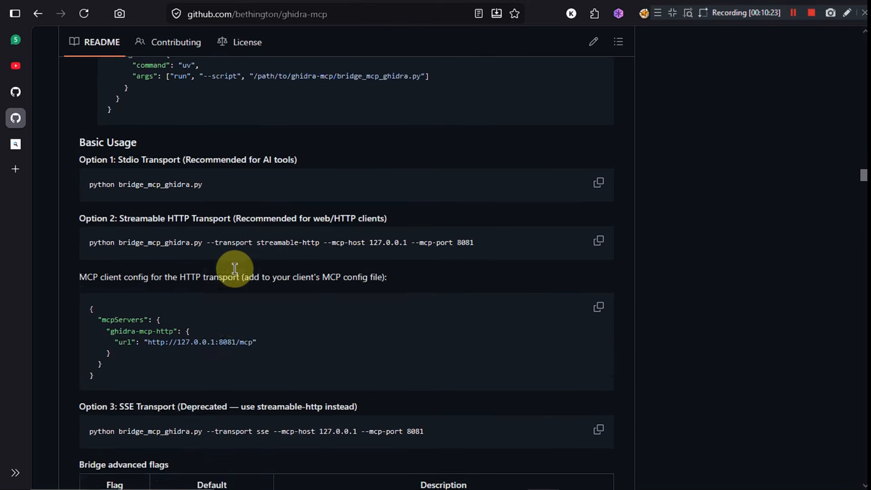
{"action": "scroll", "coordinate": [234, 267], "scroll_direction": "down", "scroll_amount": 4}
{"action": "scroll", "coordinate": [136, 254], "scroll_direction": "up", "scroll_amount": 3}
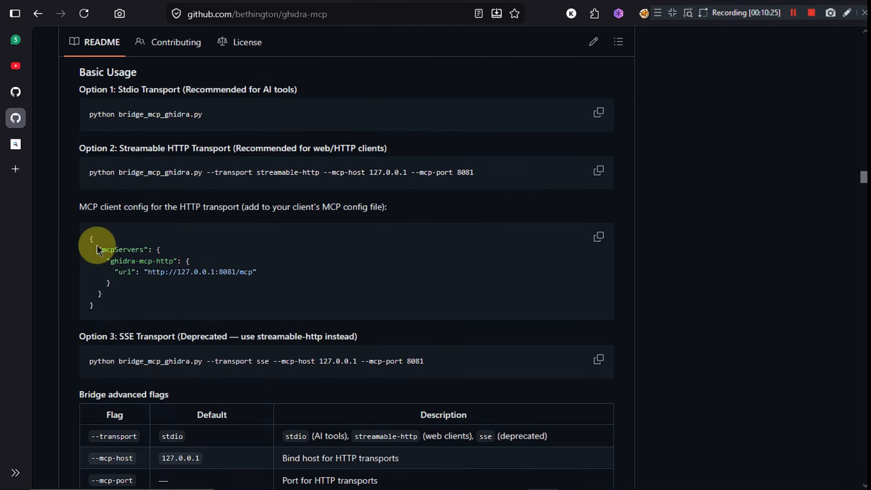
{"action": "left_click_drag", "start_coordinate": [88, 233], "coordinate": [154, 310]}
{"action": "left_click", "coordinate": [236, 299]}
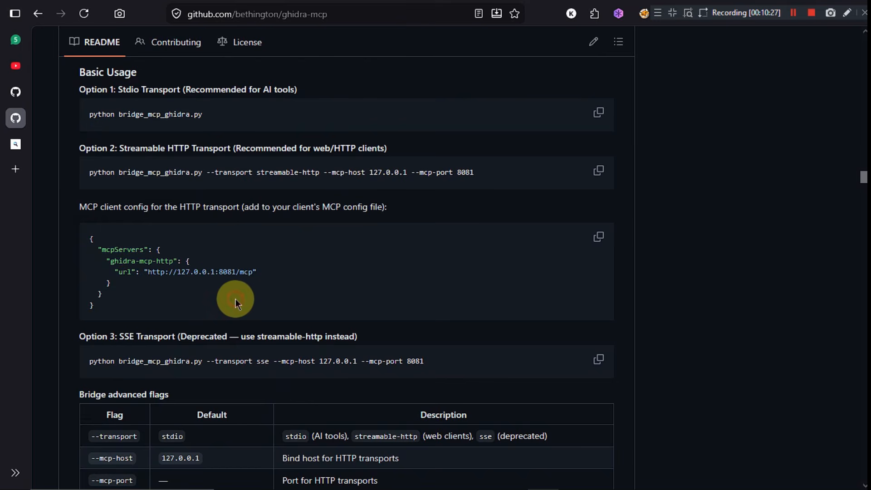
- Return to Claude, close claude_desktop_config.json in Notepad, and check the ghidra server's status in the Developer settings
{"action": "mouse_move", "coordinate": [451, 489]}
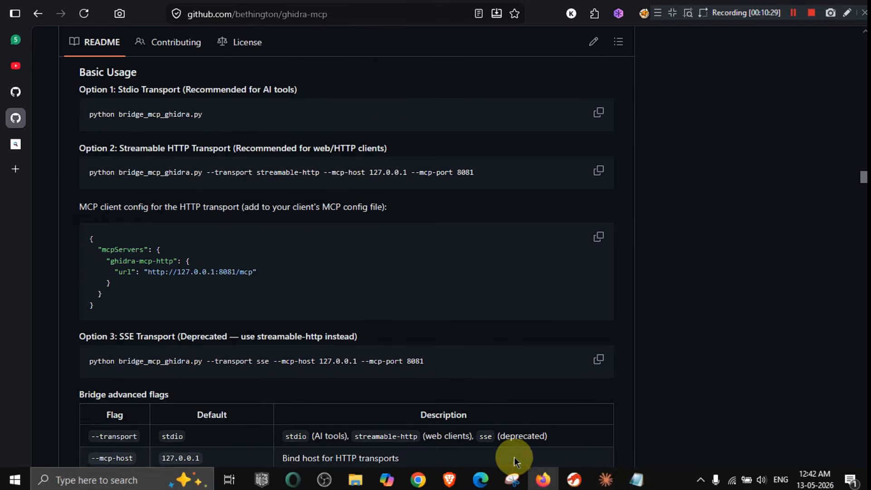
{"action": "left_click", "coordinate": [615, 479]}
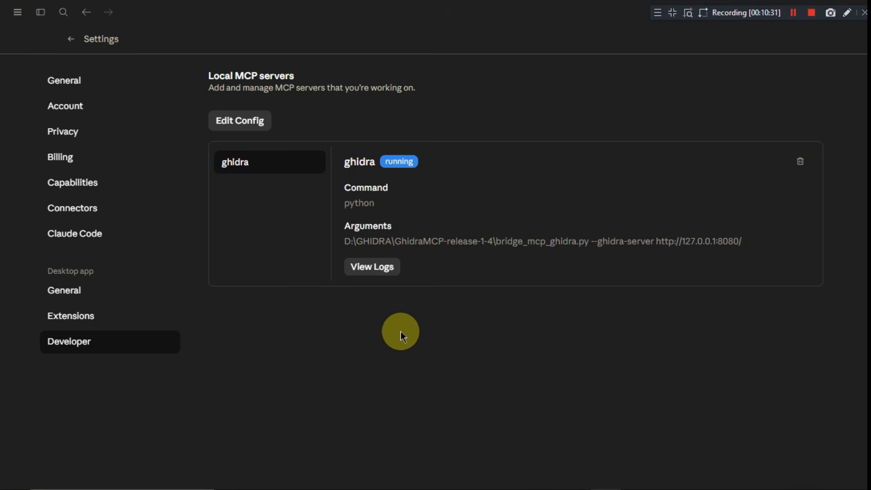
{"action": "mouse_move", "coordinate": [663, 476]}
{"action": "left_click", "coordinate": [637, 480]}
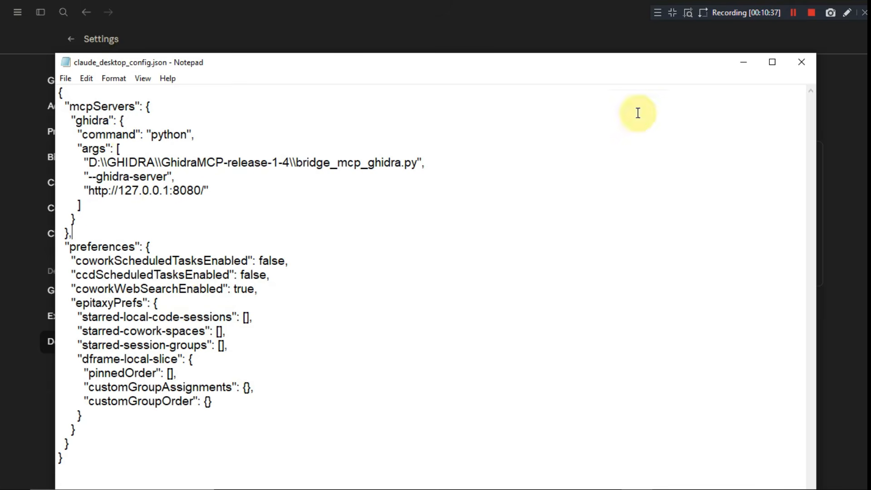
{"action": "left_click", "coordinate": [799, 63]}
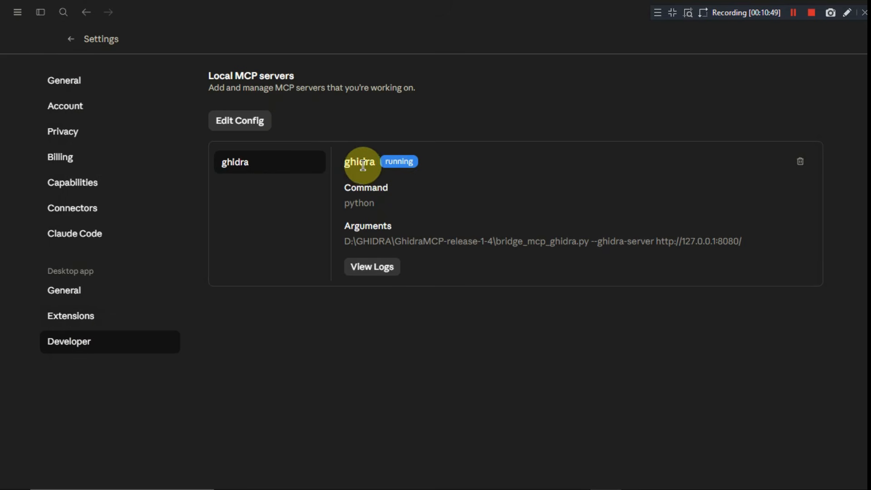
{"action": "left_click_drag", "start_coordinate": [385, 167], "coordinate": [456, 171]}
{"action": "left_click", "coordinate": [507, 180]}
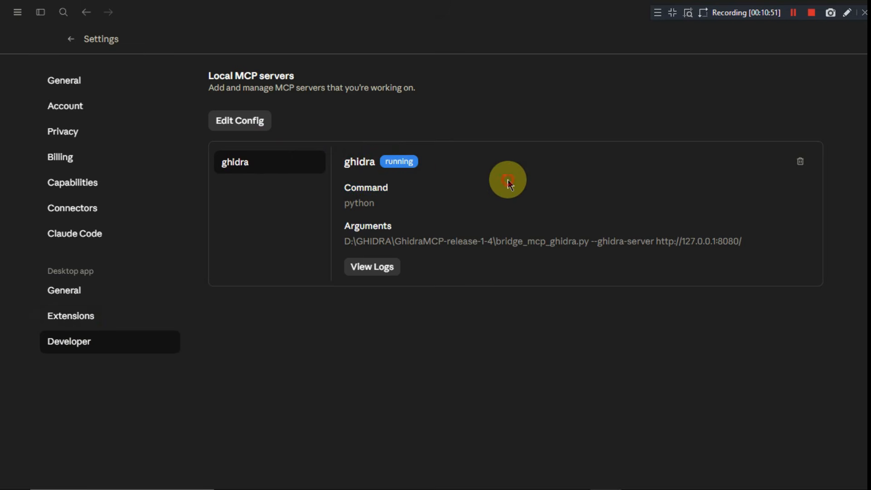
- Leave the settings and send Claude the message "if you can track the ghidra mcp, please let me know"
{"action": "left_click", "coordinate": [71, 39]}
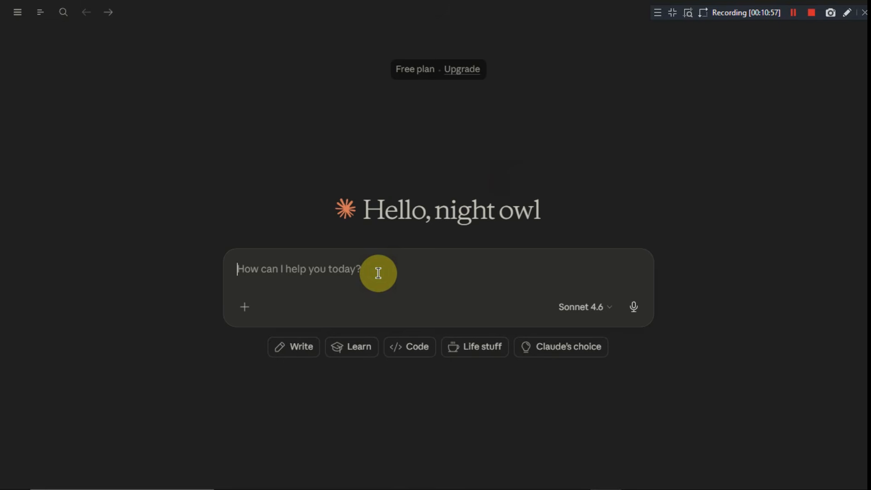
{"action": "type", "text": "if"}
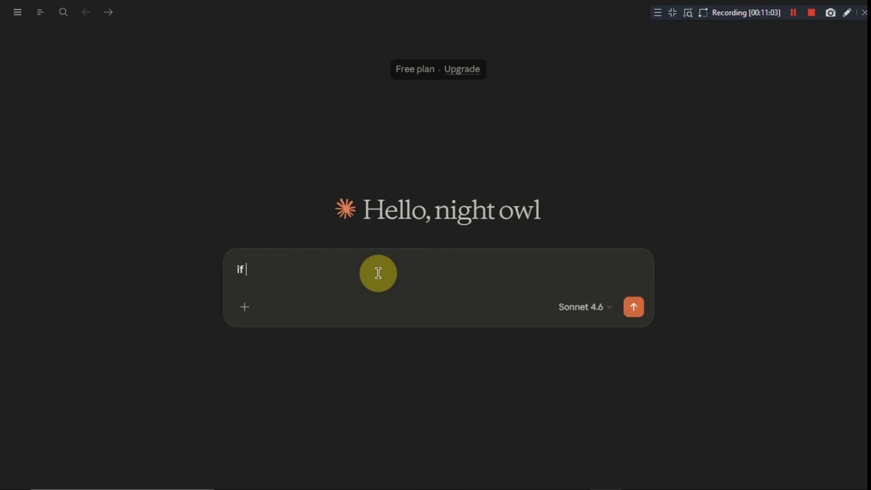
{"action": "type", "text": "you can track t"}
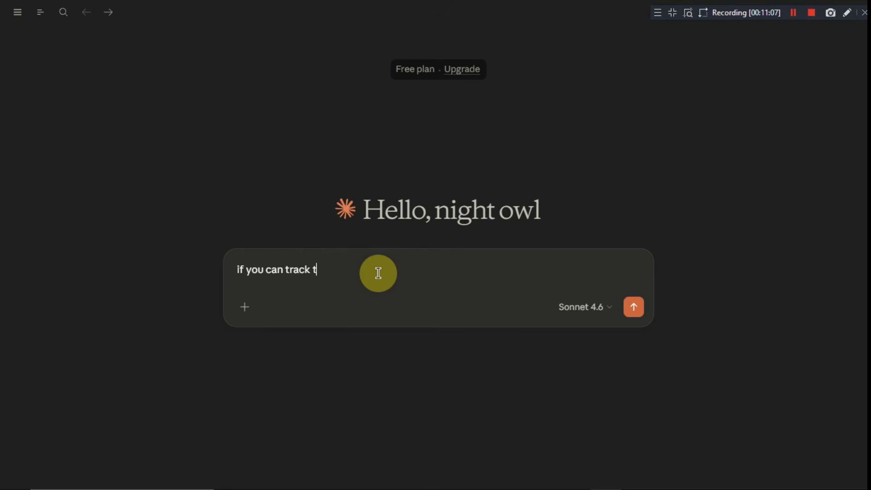
{"action": "type", "text": "he ghidra mcp"}
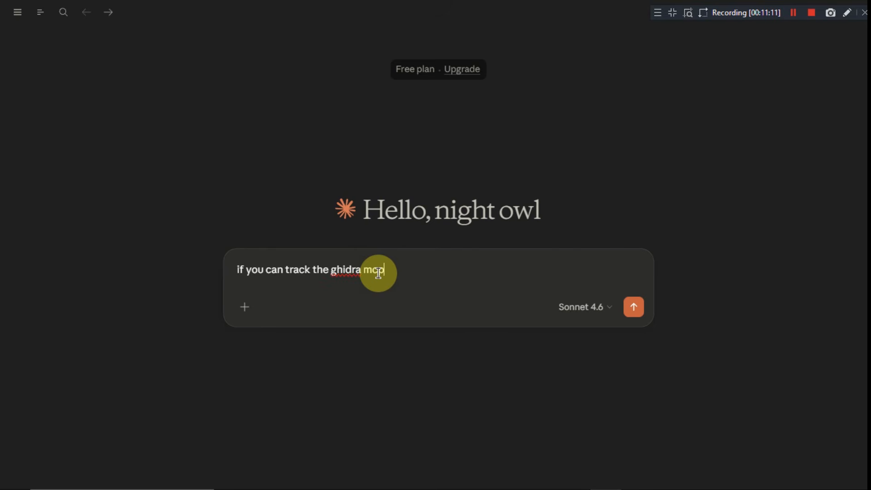
{"action": "type", "text": ", please let me know"}
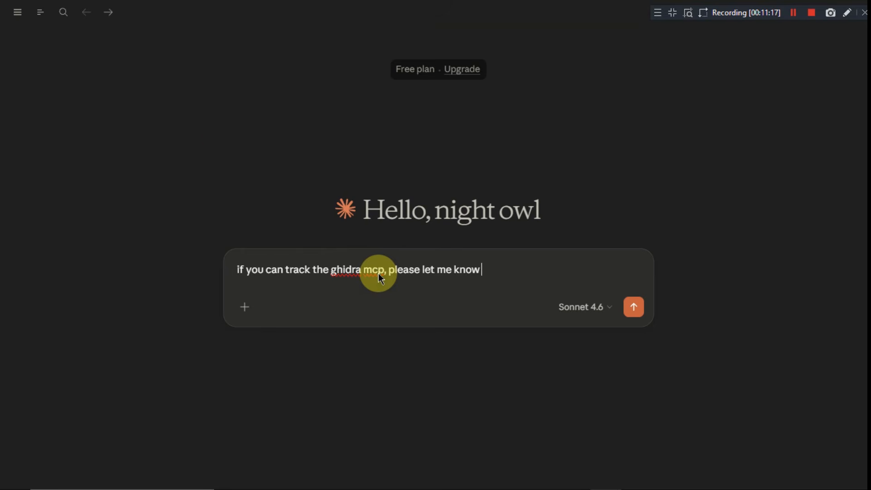
{"action": "key", "text": "Return"}
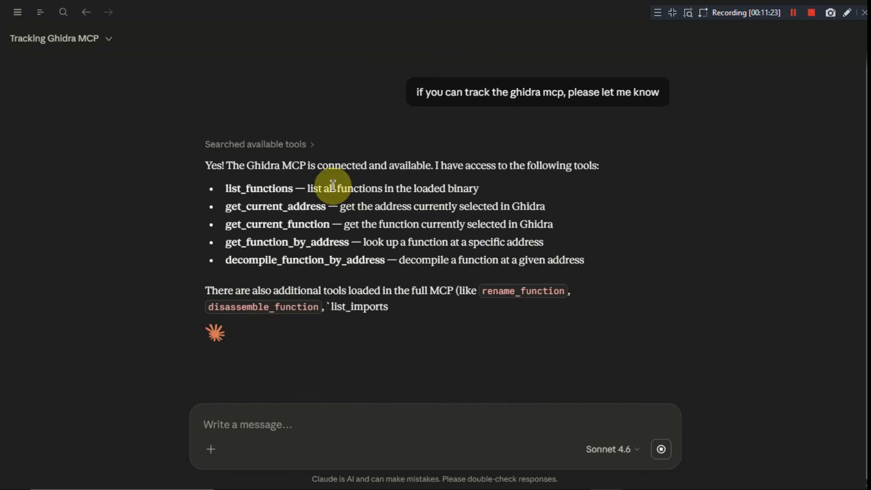
- Examine Claude's reply about the Ghidra MCP connection and the tools it lists
{"action": "left_click_drag", "start_coordinate": [205, 165], "coordinate": [607, 170]}
{"action": "left_click", "coordinate": [646, 195]}
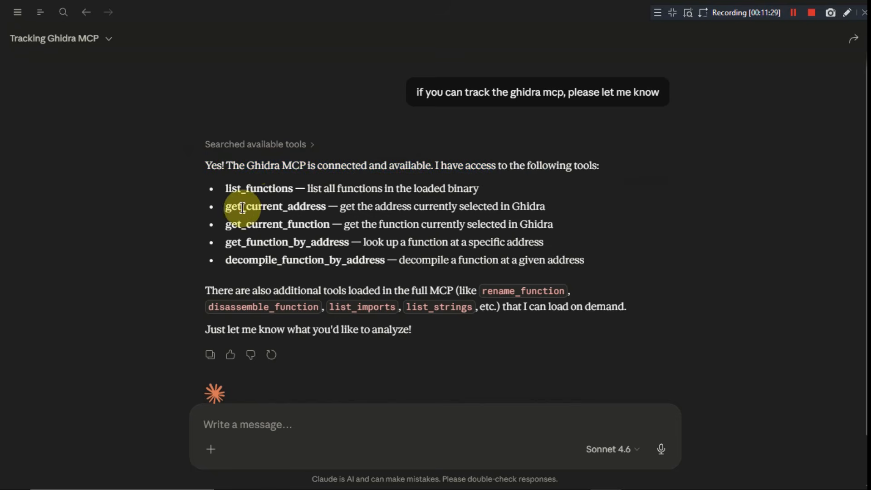
{"action": "left_click_drag", "start_coordinate": [243, 207], "coordinate": [339, 209]}
{"action": "left_click", "coordinate": [291, 226]}
{"action": "left_click_drag", "start_coordinate": [257, 230], "coordinate": [334, 242]}
{"action": "left_click", "coordinate": [253, 254]}
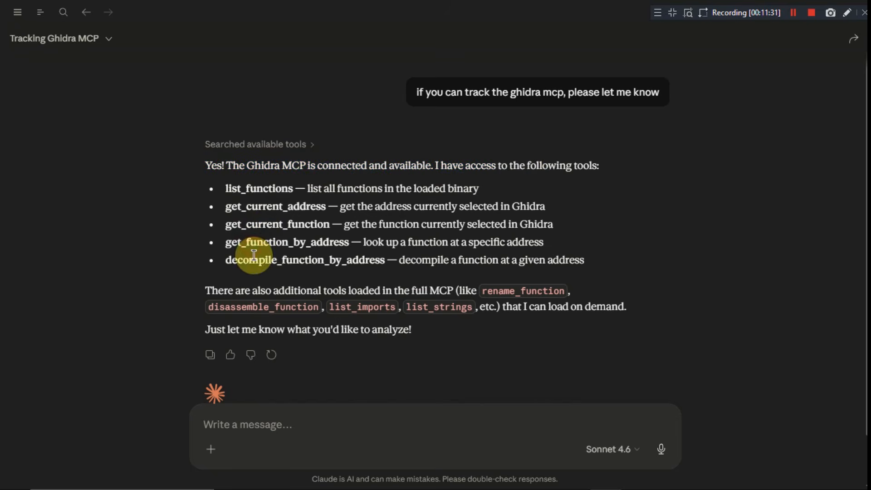
- Send the message "Use ghidra mcp server and i have already opned a file in ghidra just analyse it and give me what you found"
{"action": "left_click", "coordinate": [288, 428]}
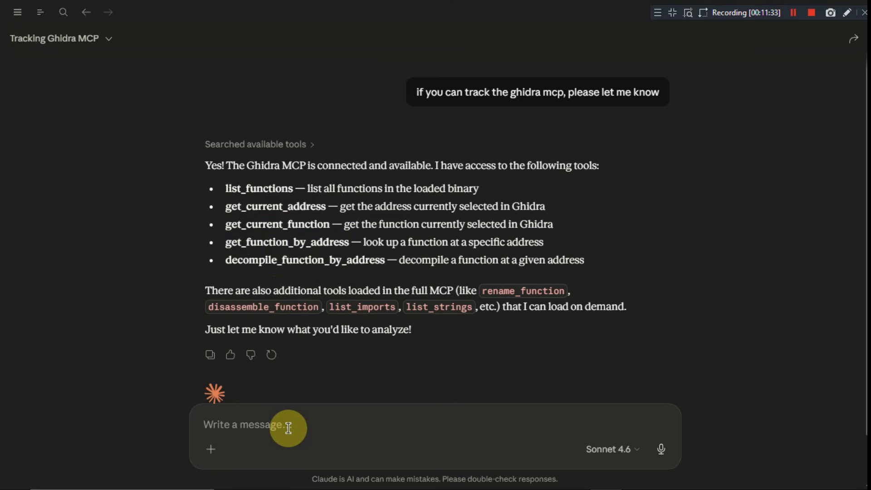
{"action": "type", "text": "Us"}
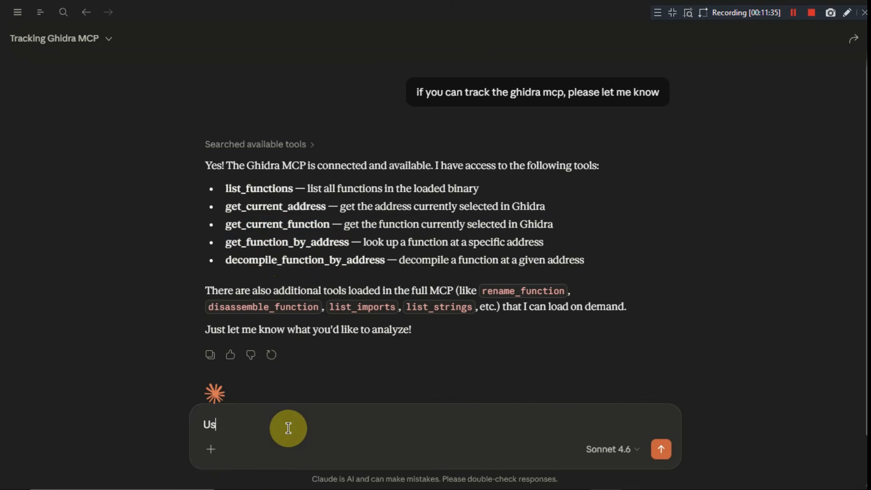
{"action": "type", "text": "e ghidra mcp serv"}
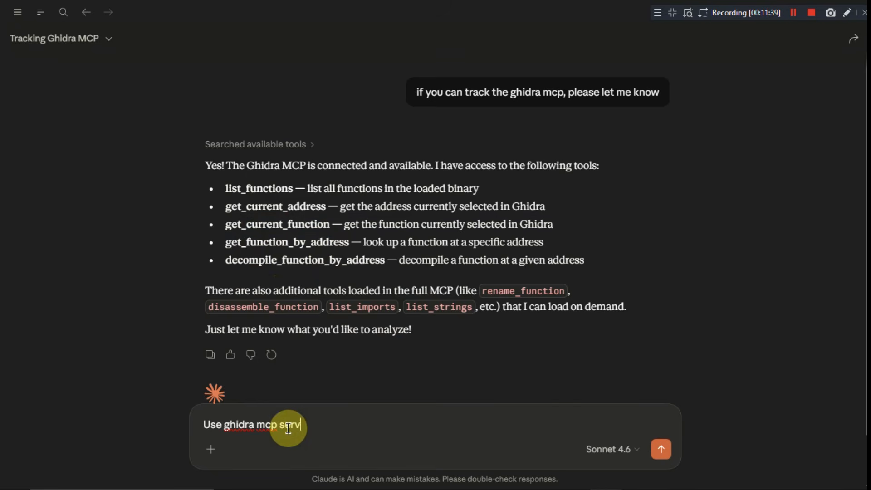
{"action": "type", "text": "er and i have alread"}
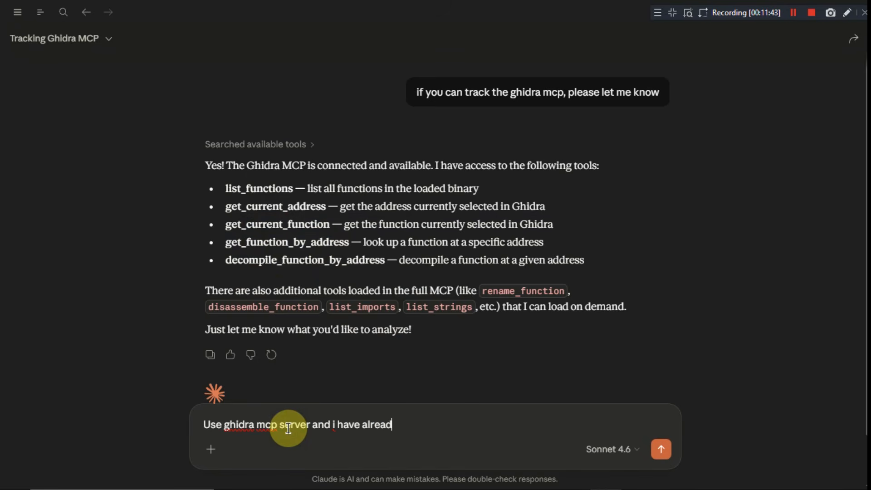
{"action": "type", "text": "y opned a fil"}
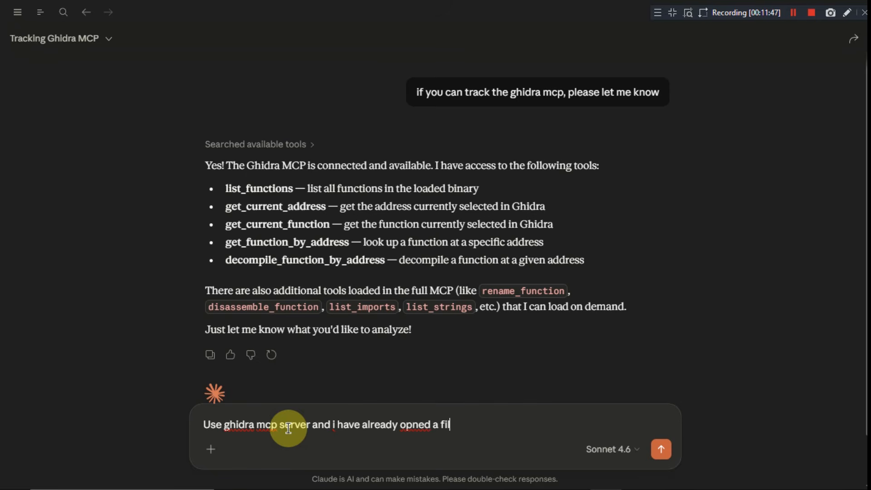
{"action": "type", "text": "e in ghidra ju"}
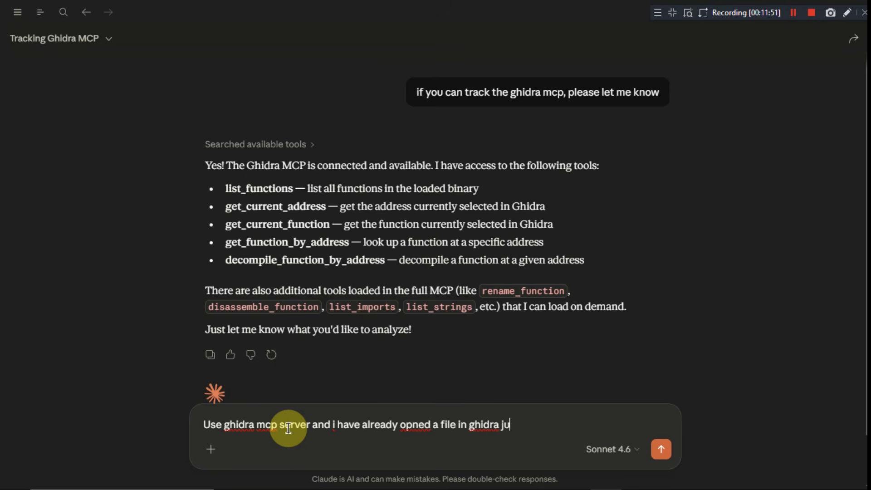
{"action": "type", "text": "st analyse it and"}
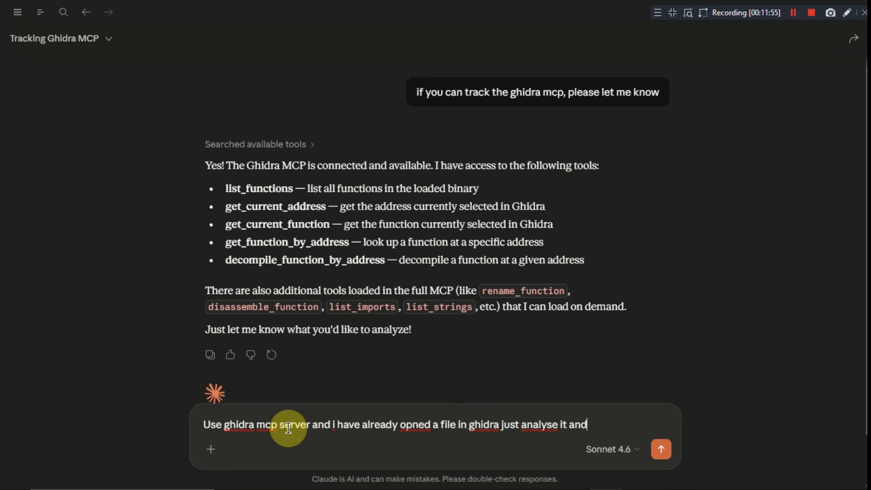
{"action": "type", "text": " give me what you found"}
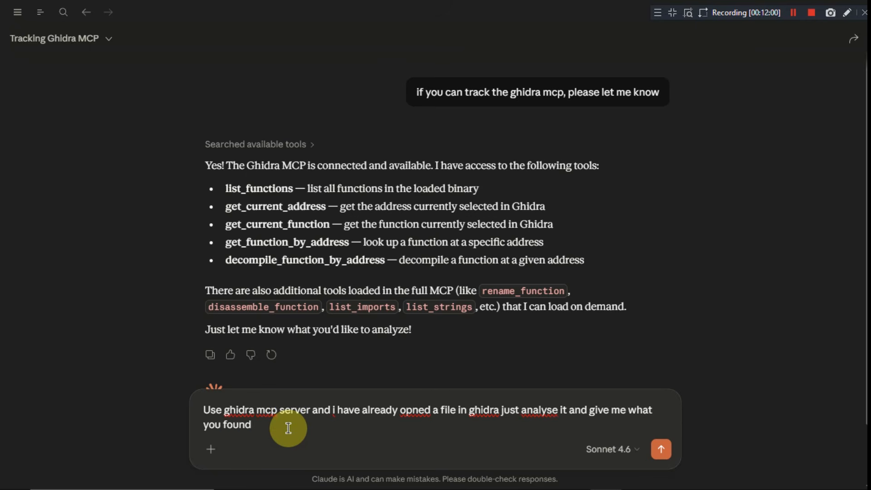
{"action": "key", "text": "Return"}
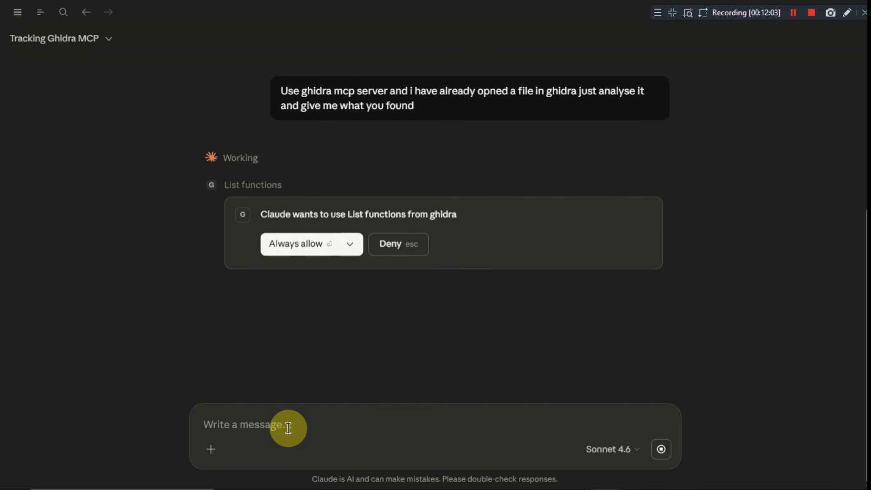
- Always allow Claude to use ghidra's List functions, List segments, List imports and List exports tools
{"action": "left_click", "coordinate": [334, 244]}
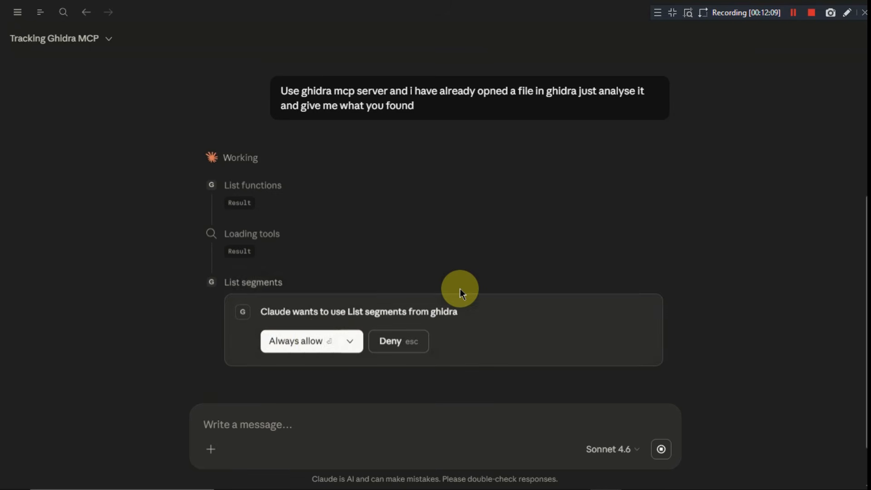
{"action": "left_click", "coordinate": [327, 338]}
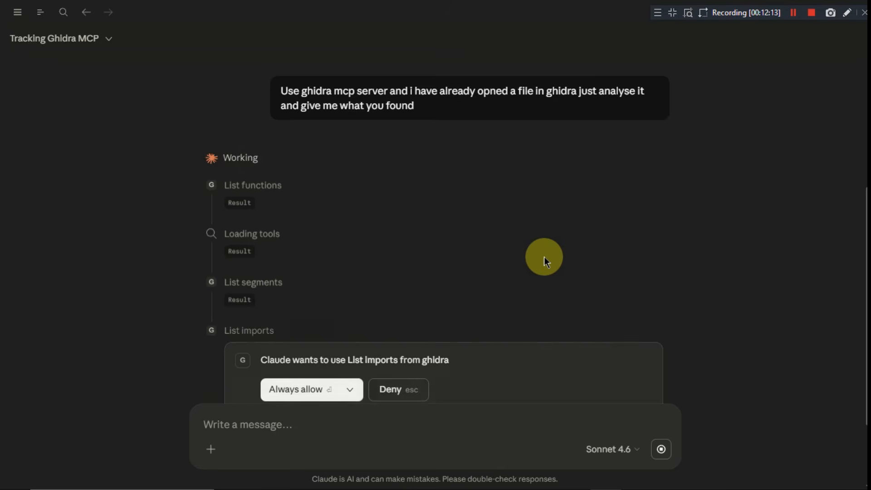
{"action": "left_click", "coordinate": [360, 286]}
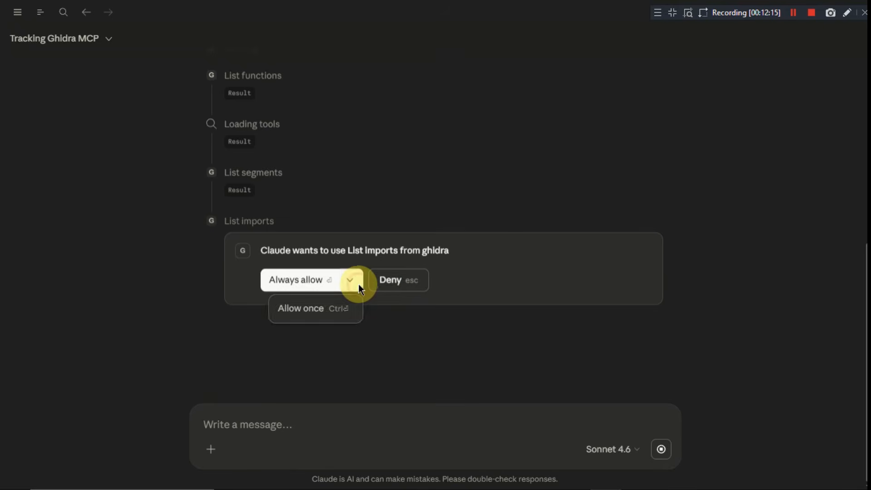
{"action": "left_click", "coordinate": [297, 284]}
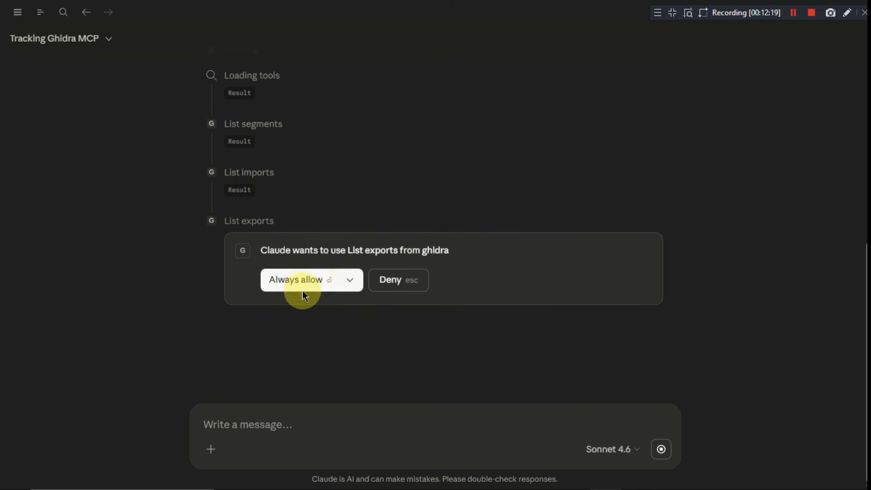
{"action": "left_click", "coordinate": [287, 279]}
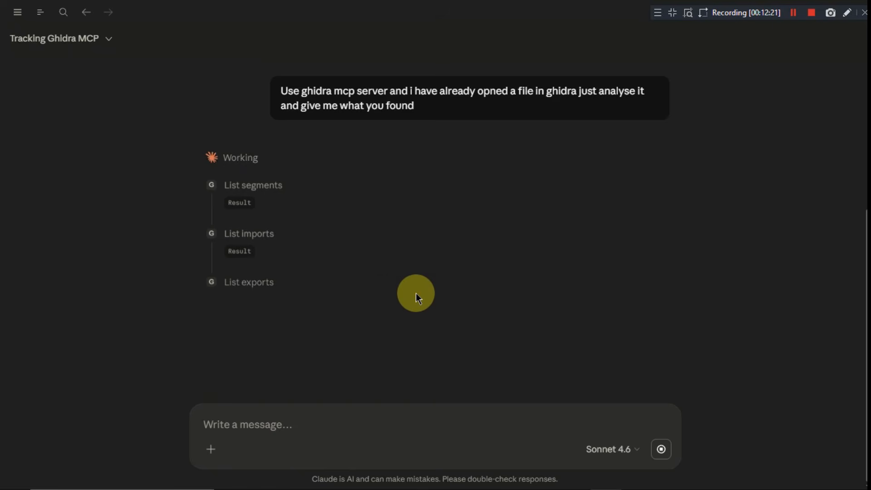
- Always allow ghidra's List strings, Decompile function by address, Get current address, Get xrefs from and Disassemble function tools as Claude requests them
{"action": "left_click", "coordinate": [303, 276]}
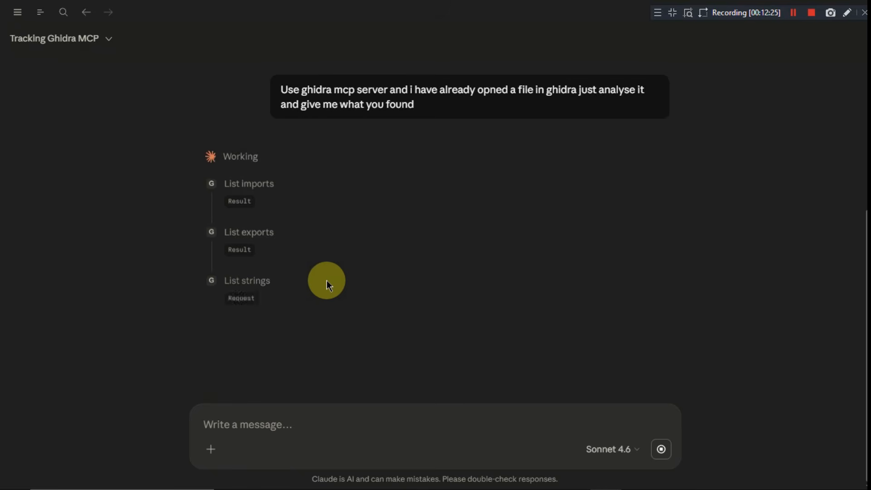
{"action": "left_click", "coordinate": [327, 281]}
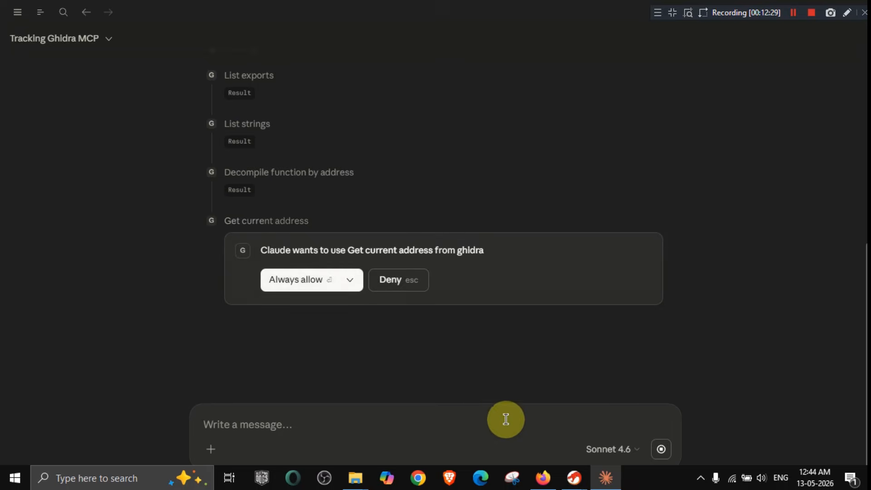
{"action": "left_click", "coordinate": [307, 278]}
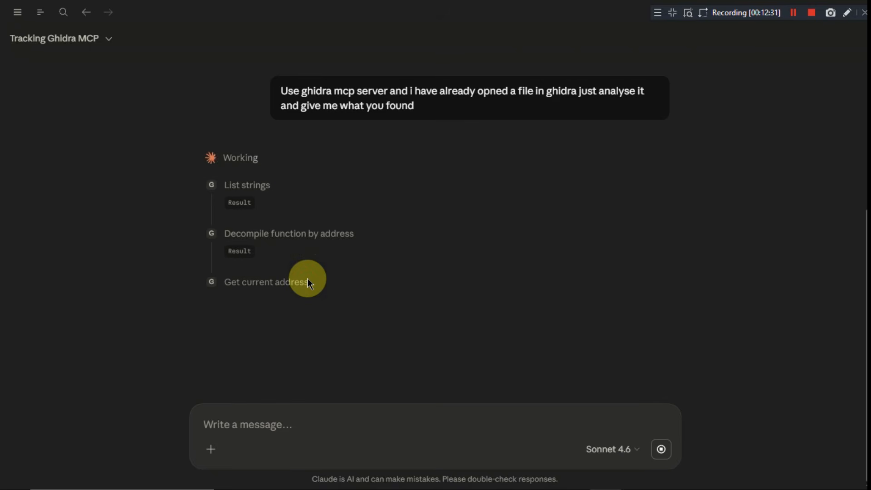
{"action": "left_click", "coordinate": [306, 278]}
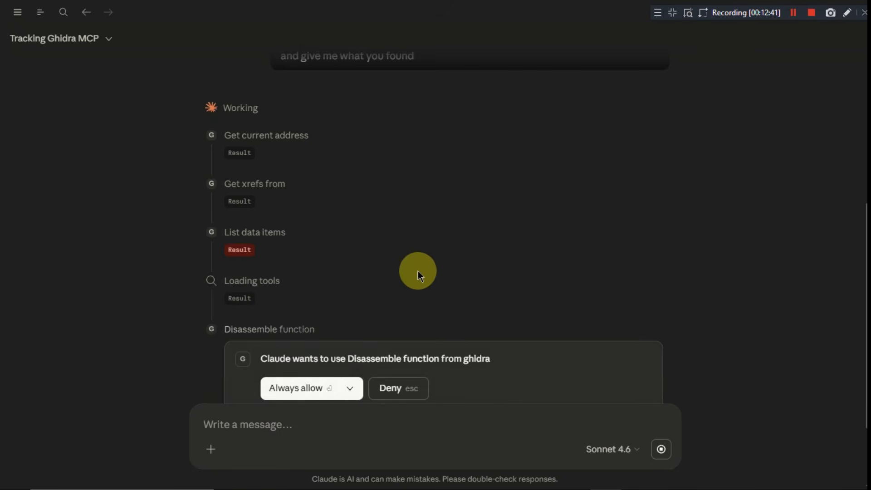
{"action": "left_click", "coordinate": [324, 389]}
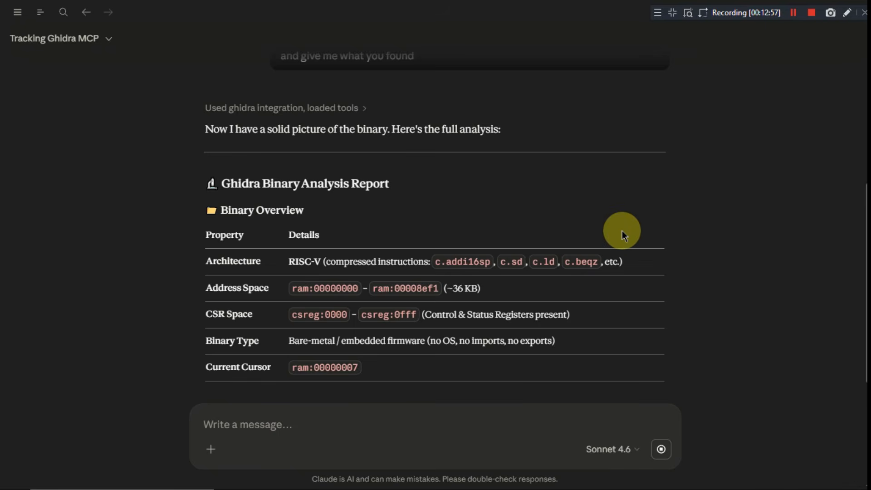
- Read the Ghidra Binary Analysis Report from the Binary Overview through to the Recommended Next Steps
{"action": "scroll", "coordinate": [610, 280], "scroll_direction": "up", "scroll_amount": 5}
{"action": "scroll", "coordinate": [610, 280], "scroll_direction": "down", "scroll_amount": 2}
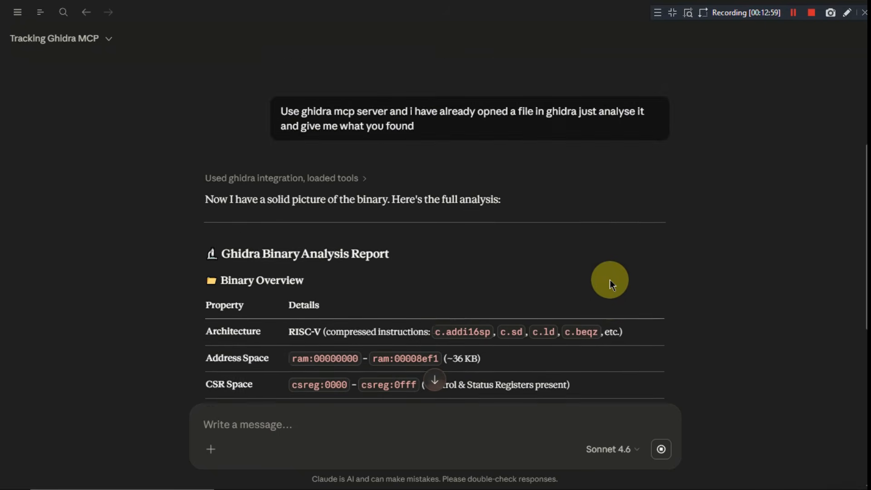
{"action": "scroll", "coordinate": [610, 279], "scroll_direction": "down", "scroll_amount": 2}
{"action": "left_click_drag", "start_coordinate": [202, 128], "coordinate": [443, 157]}
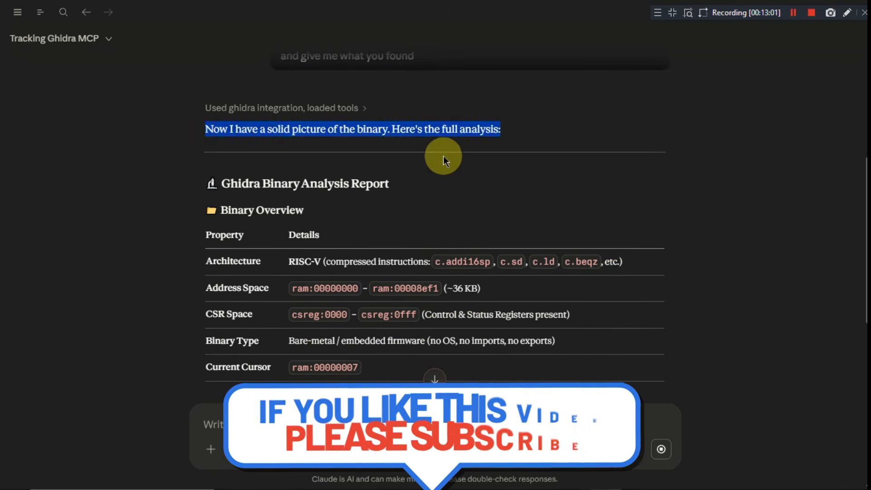
{"action": "left_click", "coordinate": [474, 180]}
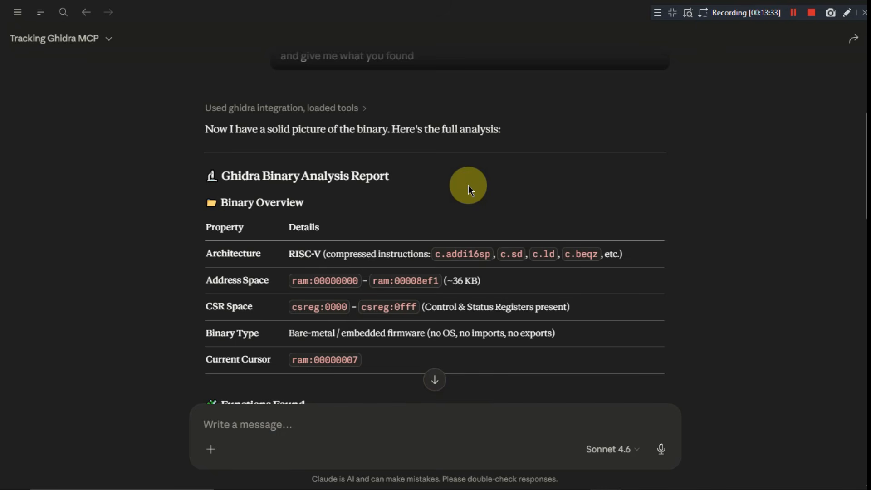
{"action": "scroll", "coordinate": [468, 185], "scroll_direction": "down", "scroll_amount": 8}
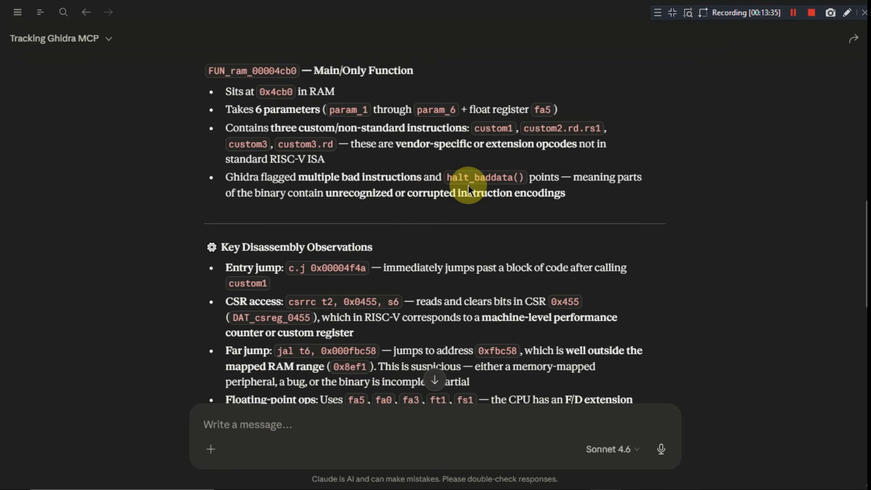
{"action": "scroll", "coordinate": [533, 208], "scroll_direction": "up", "scroll_amount": 5}
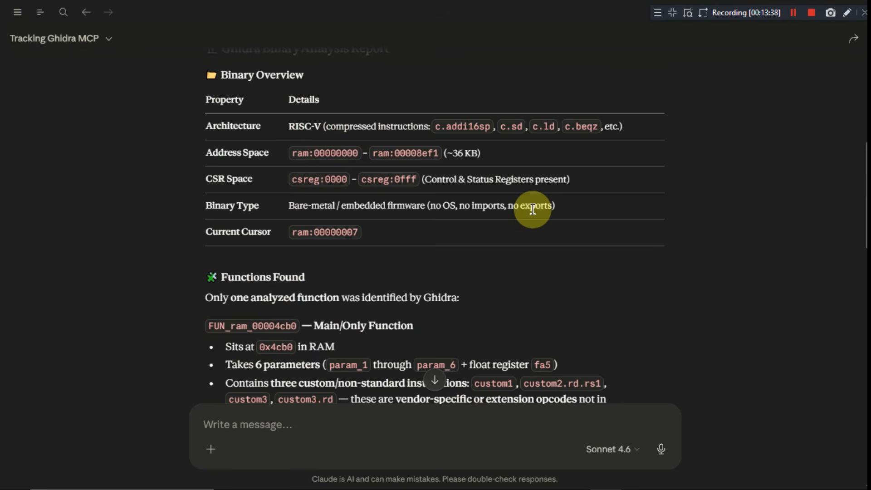
{"action": "scroll", "coordinate": [533, 208], "scroll_direction": "down", "scroll_amount": 3}
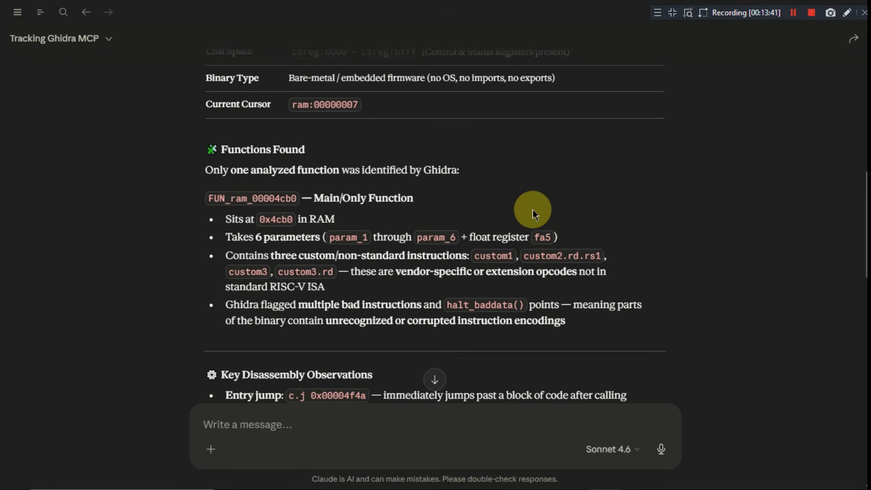
{"action": "scroll", "coordinate": [254, 213], "scroll_direction": "down", "scroll_amount": 6}
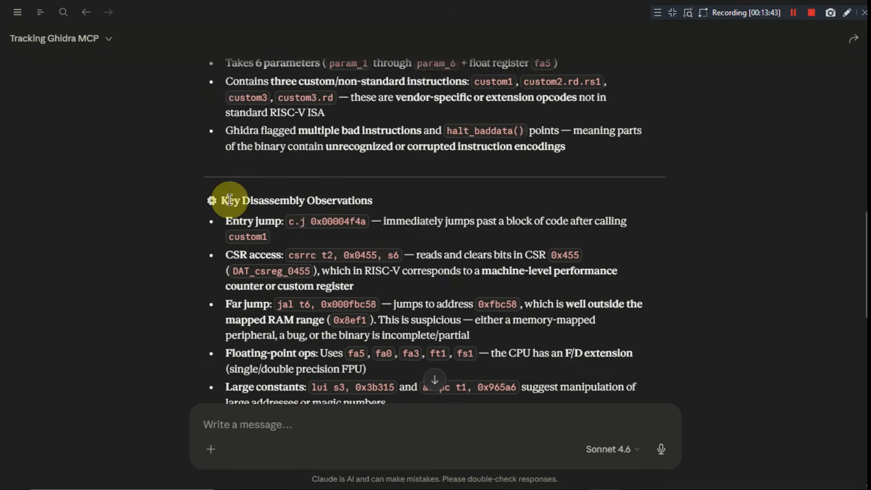
{"action": "scroll", "coordinate": [347, 198], "scroll_direction": "down", "scroll_amount": 6}
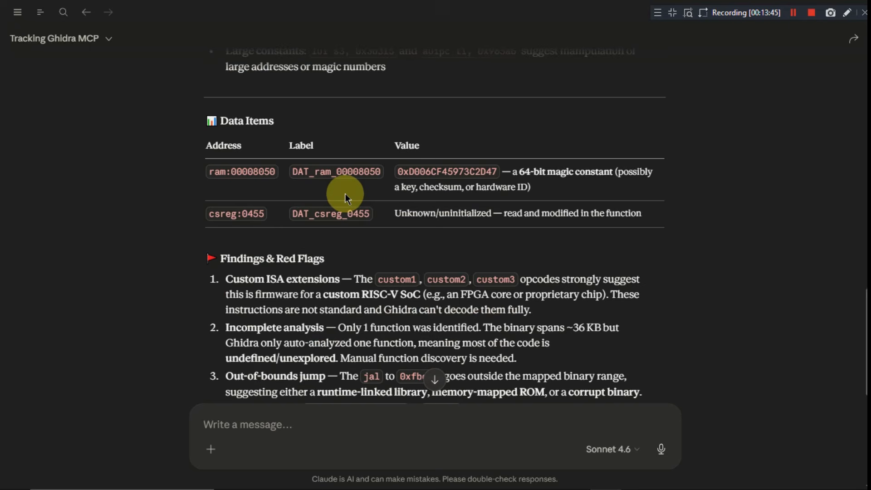
{"action": "scroll", "coordinate": [449, 225], "scroll_direction": "down", "scroll_amount": 8}
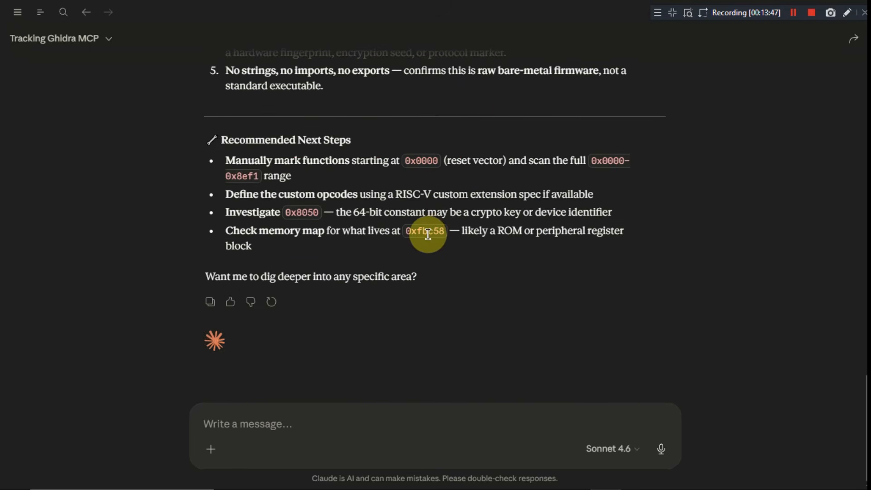
- Go back over the conversation from its start and examine the Architecture, Address Space, CSR Space, Binary Type and Current Cursor rows in Binary Overview
{"action": "scroll", "coordinate": [422, 233], "scroll_direction": "up", "scroll_amount": 12}
{"action": "scroll", "coordinate": [428, 235], "scroll_direction": "up", "scroll_amount": 12}
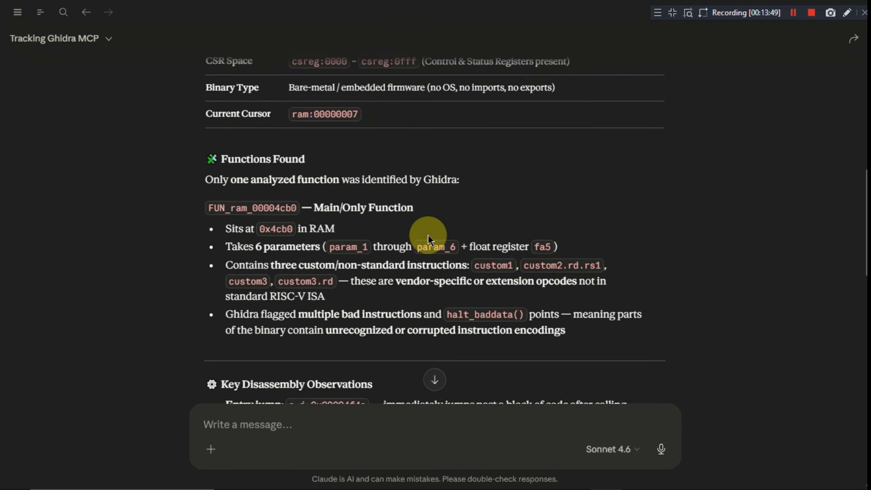
{"action": "scroll", "coordinate": [429, 235], "scroll_direction": "up", "scroll_amount": 9}
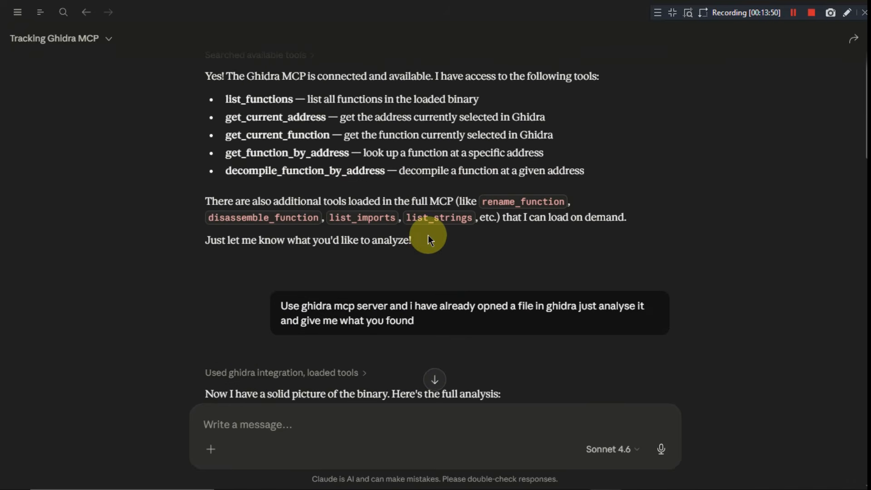
{"action": "scroll", "coordinate": [475, 274], "scroll_direction": "up", "scroll_amount": 2}
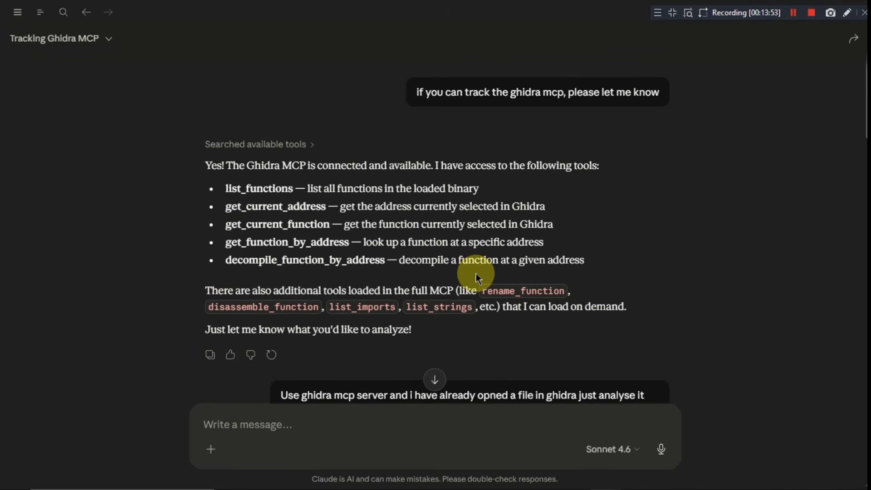
{"action": "scroll", "coordinate": [476, 273], "scroll_direction": "down", "scroll_amount": 6}
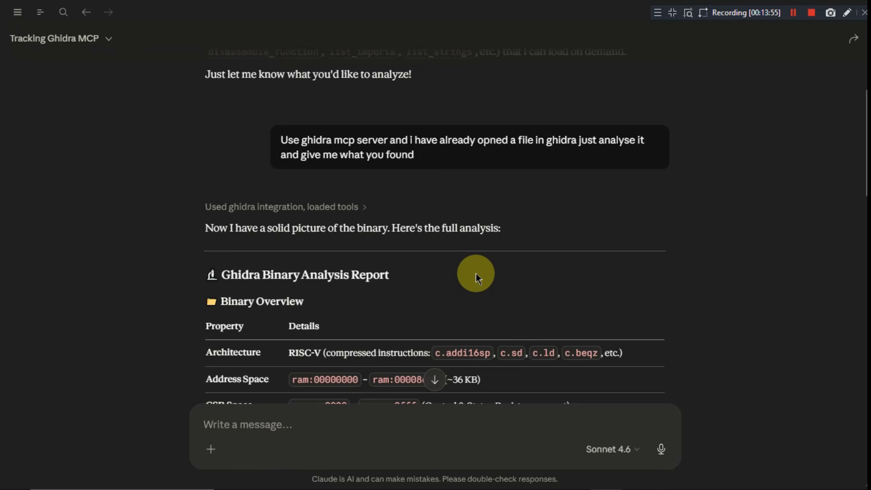
{"action": "scroll", "coordinate": [475, 273], "scroll_direction": "down", "scroll_amount": 3}
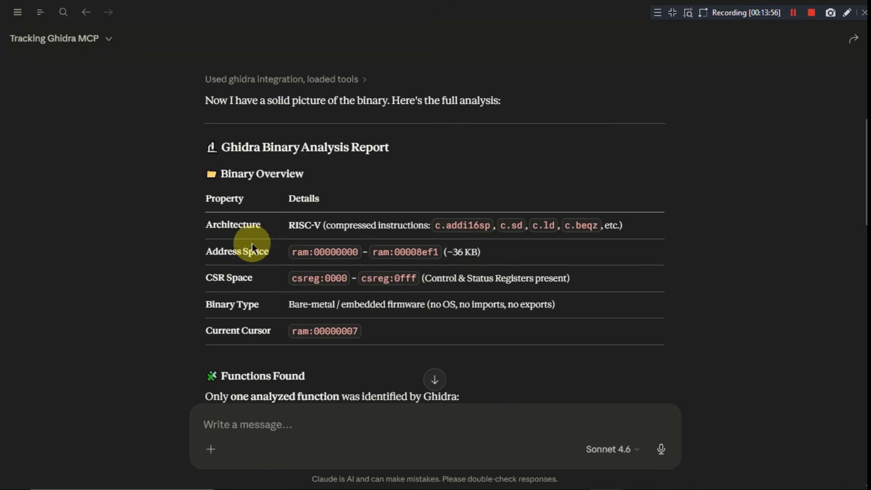
{"action": "left_click_drag", "start_coordinate": [200, 225], "coordinate": [273, 225]}
{"action": "left_click", "coordinate": [323, 222]}
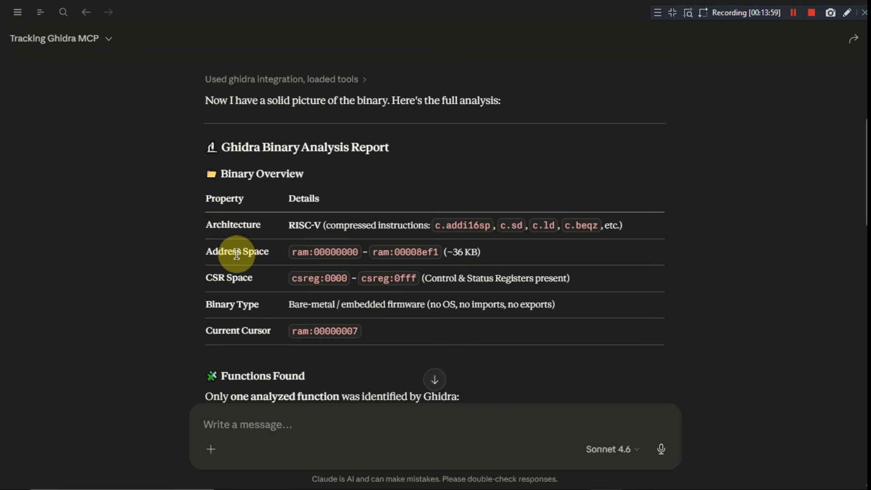
{"action": "left_click_drag", "start_coordinate": [215, 253], "coordinate": [260, 280]}
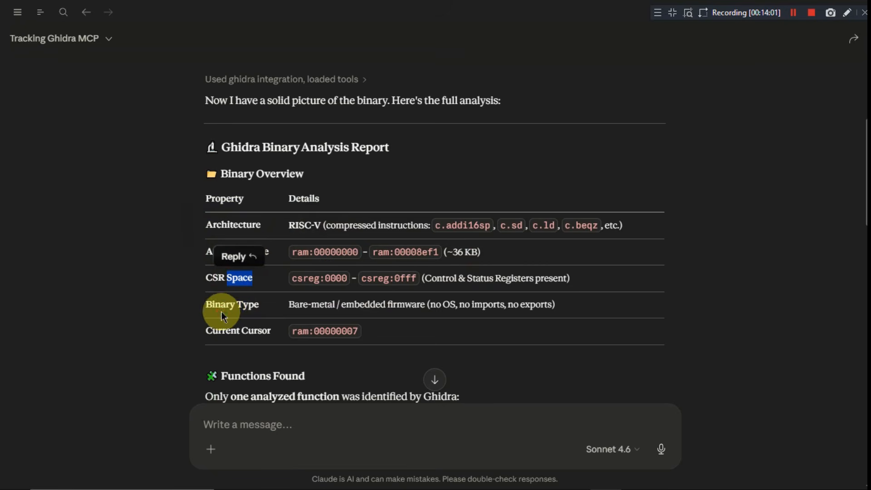
{"action": "left_click_drag", "start_coordinate": [218, 308], "coordinate": [315, 332]}
{"action": "left_click", "coordinate": [484, 358]}
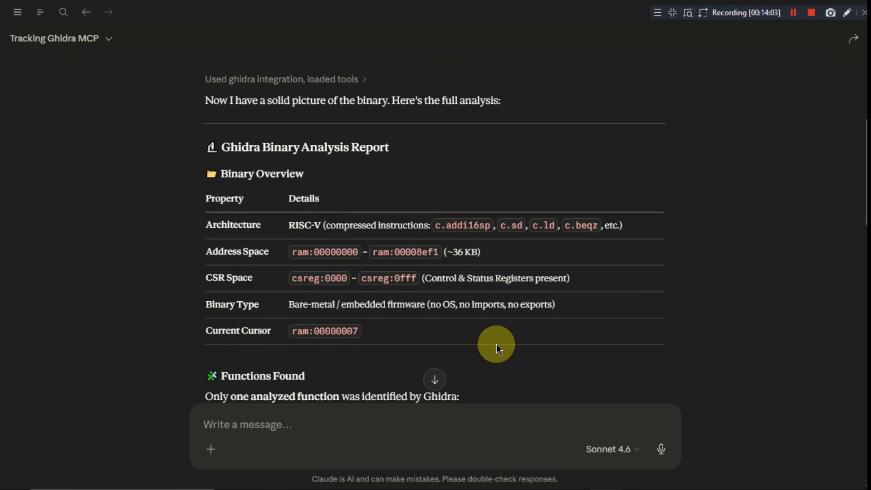